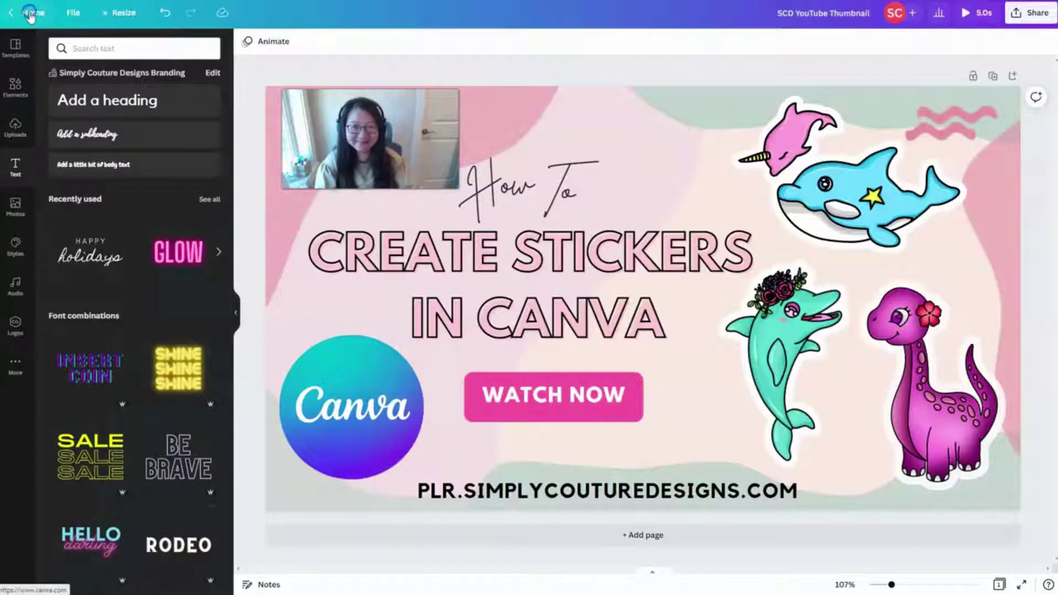
Create a blank US Letter Document after searching the design types for "letter".
{"action": "left_click", "coordinate": [30, 13]}
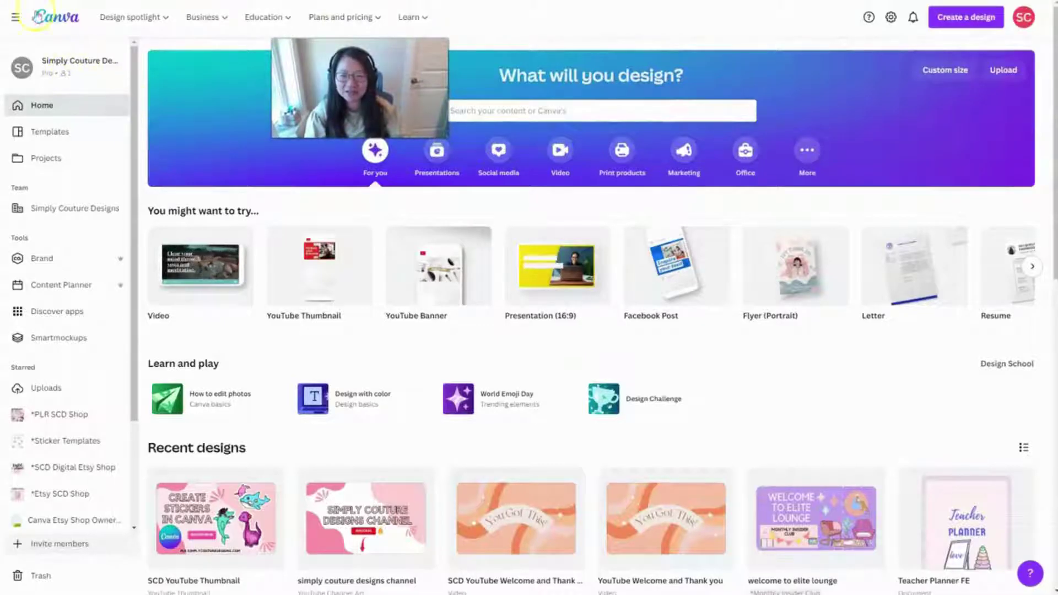
{"action": "left_click", "coordinate": [966, 25]}
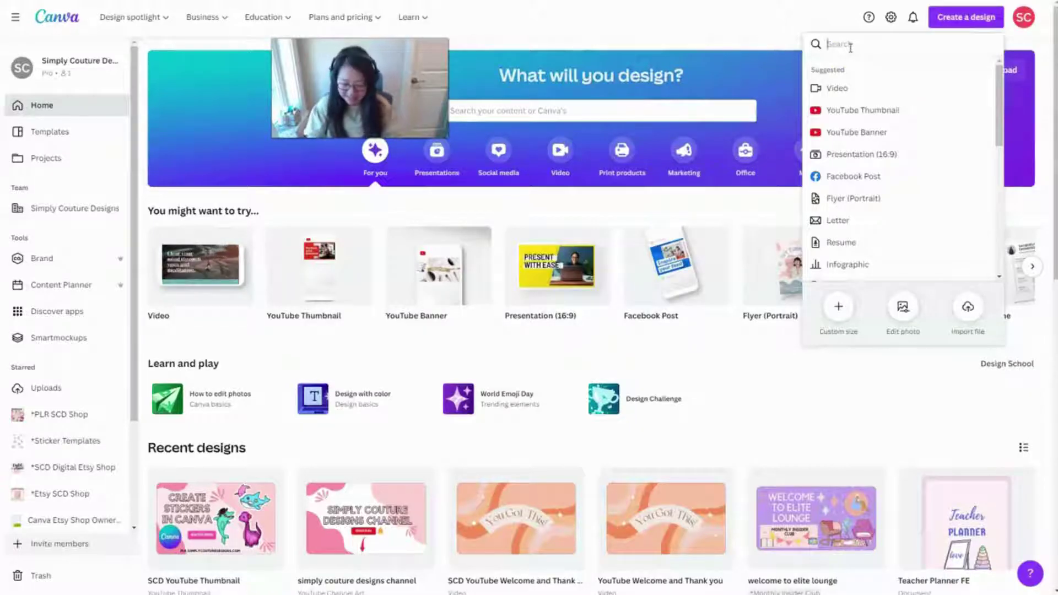
{"action": "type", "text": "letter"}
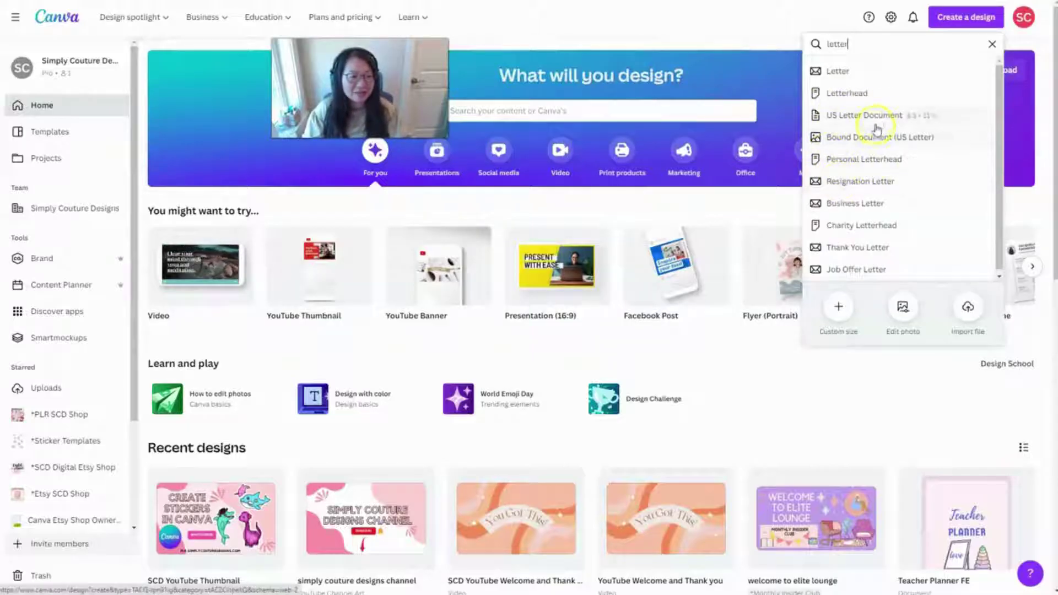
{"action": "left_click", "coordinate": [878, 117]}
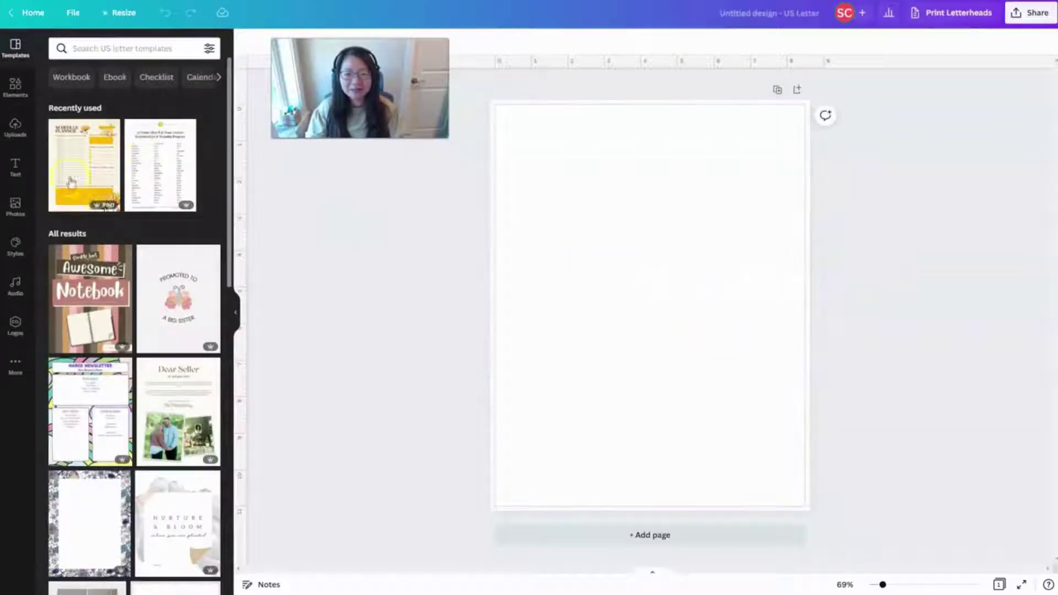
Add the uploaded girl with the purple hat to the page, shrink her to about half size and place her in the upper-left area.
{"action": "left_click", "coordinate": [22, 88]}
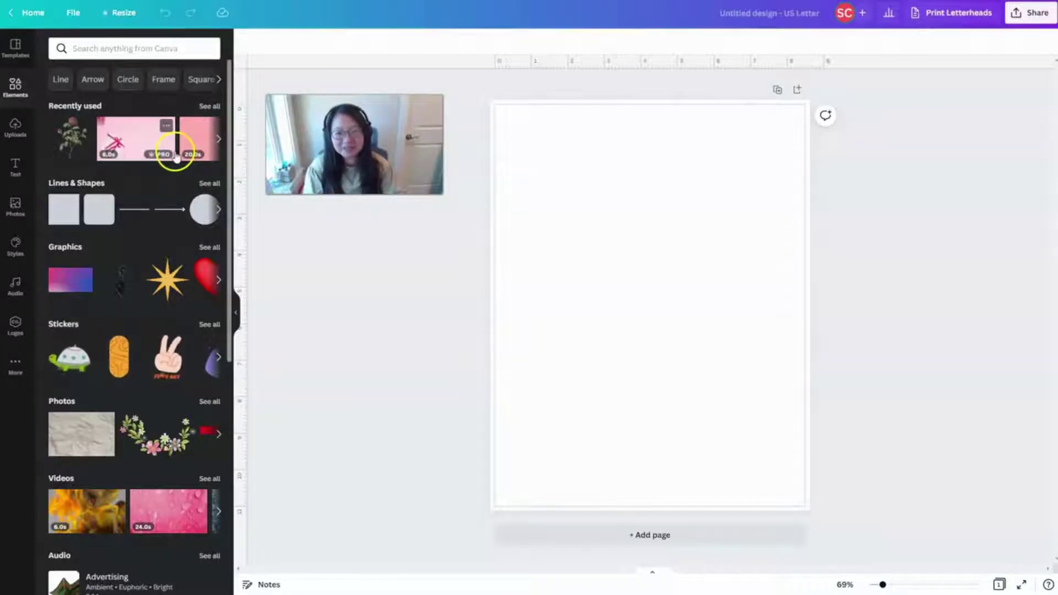
{"action": "left_click", "coordinate": [57, 89]}
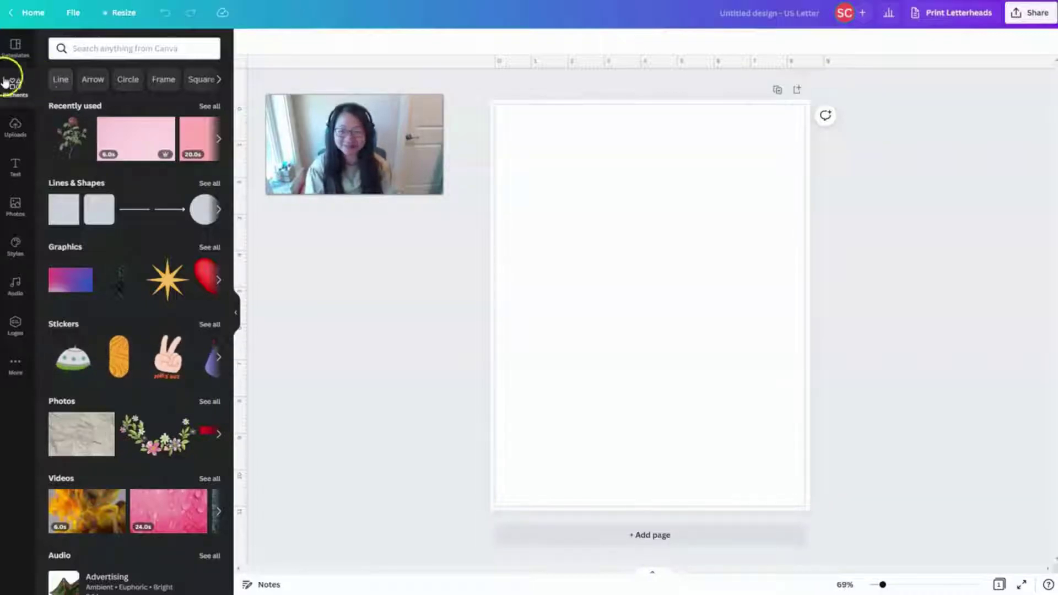
{"action": "left_click", "coordinate": [15, 127]}
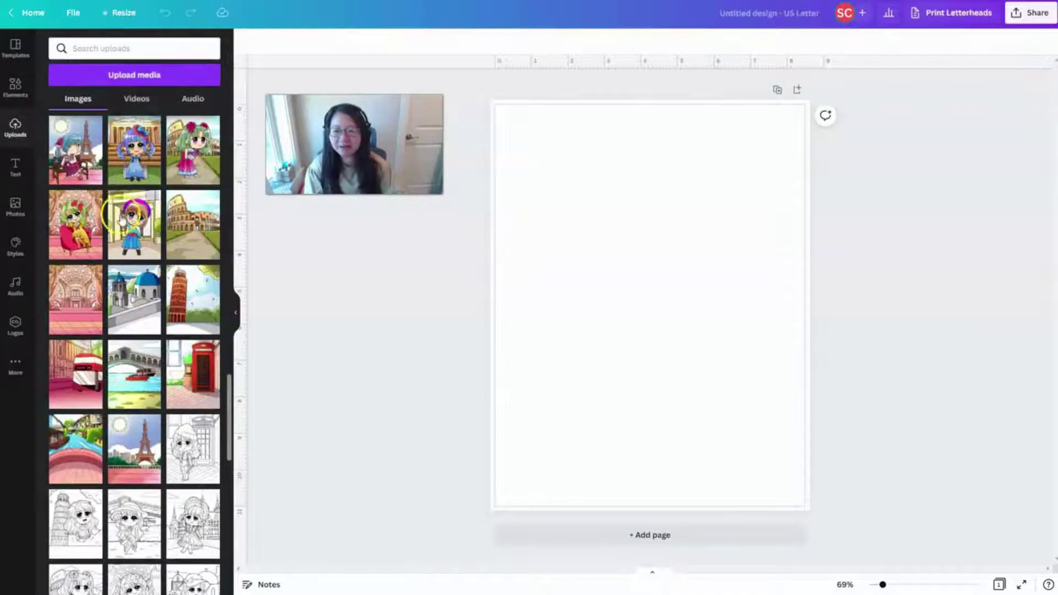
{"action": "scroll", "coordinate": [120, 215], "scroll_direction": "down", "scroll_amount": 15}
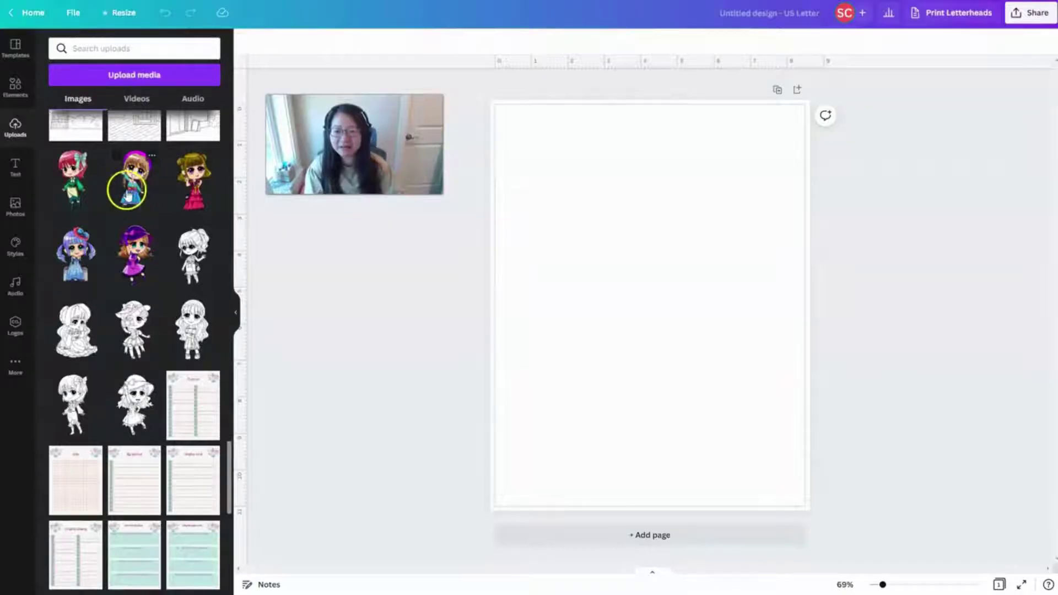
{"action": "left_click", "coordinate": [123, 185]}
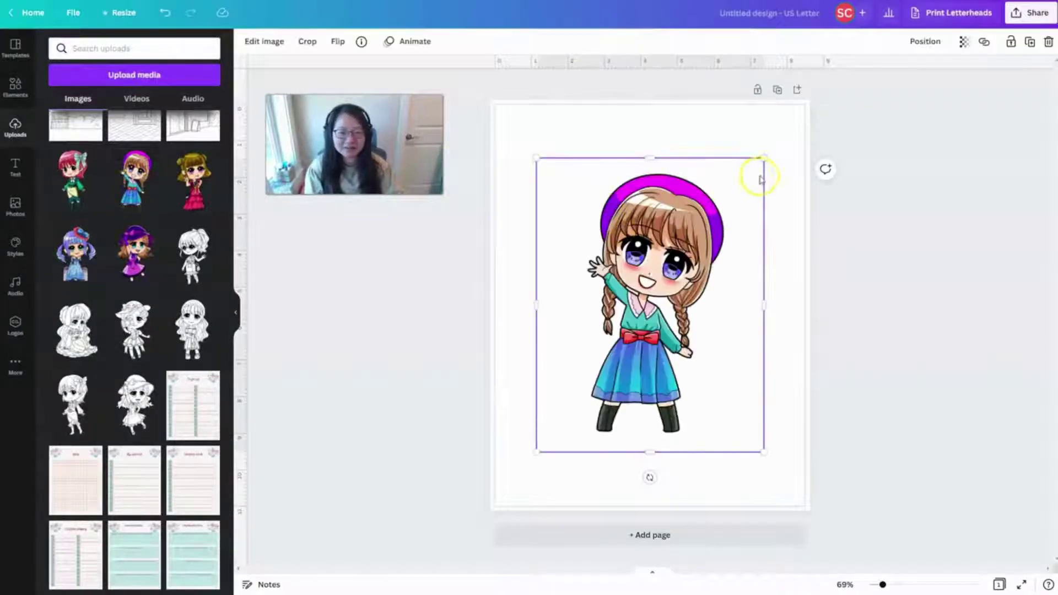
{"action": "left_click_drag", "start_coordinate": [764, 159], "coordinate": [654, 290]}
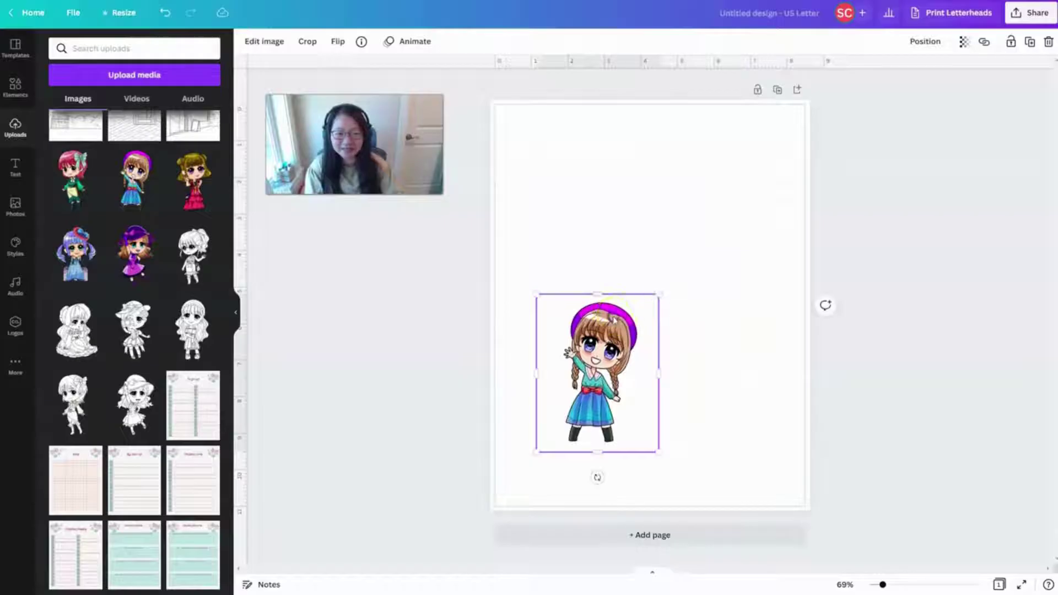
{"action": "left_click_drag", "start_coordinate": [598, 374], "coordinate": [608, 253]}
Add the uploaded blue whale with the pink narwhal, move it to the lower part of the page and shrink it.
{"action": "scroll", "coordinate": [156, 324], "scroll_direction": "down", "scroll_amount": 6}
{"action": "scroll", "coordinate": [156, 324], "scroll_direction": "down", "scroll_amount": 7}
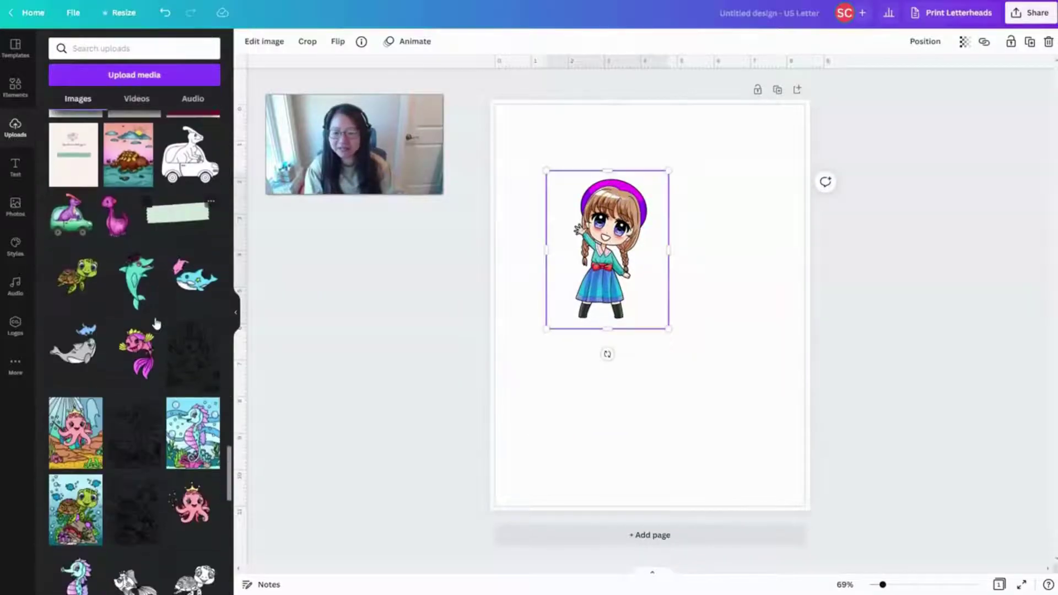
{"action": "left_click", "coordinate": [186, 278]}
{"action": "left_click_drag", "start_coordinate": [639, 329], "coordinate": [657, 449]}
{"action": "left_click_drag", "start_coordinate": [780, 274], "coordinate": [749, 317]}
Add the uploaded green turtle, reduce its size and place it in the page's upper-right area beside the girl.
{"action": "left_click", "coordinate": [69, 277]}
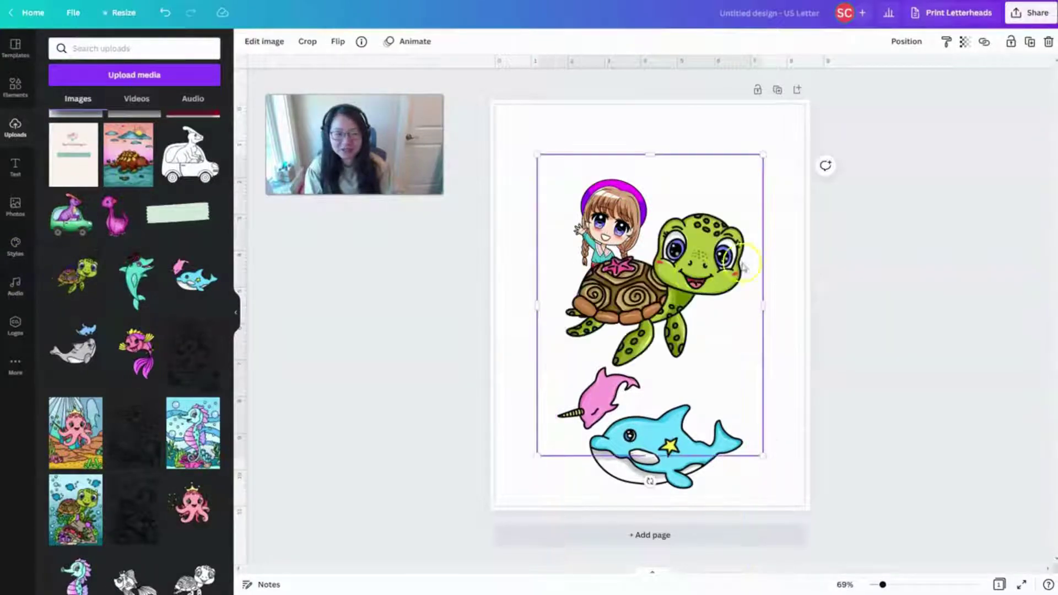
{"action": "left_click_drag", "start_coordinate": [761, 156], "coordinate": [713, 222]}
{"action": "left_click_drag", "start_coordinate": [658, 303], "coordinate": [737, 210]}
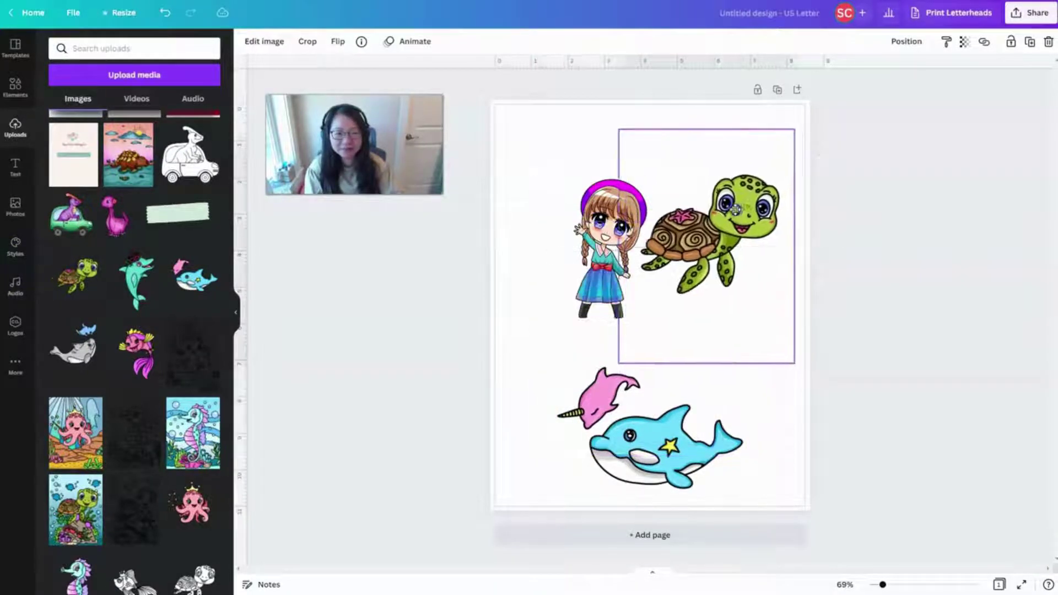
Add the uploaded teal dolphin with the flower crown, move it to the page's left side and shrink it.
{"action": "left_click", "coordinate": [135, 283]}
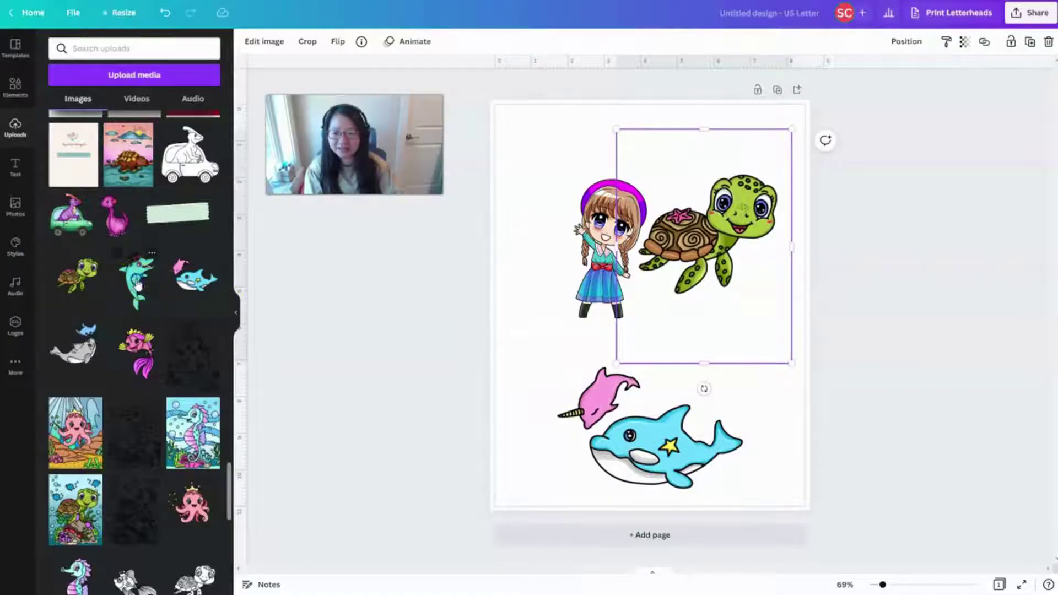
{"action": "left_click_drag", "start_coordinate": [659, 259], "coordinate": [569, 217]}
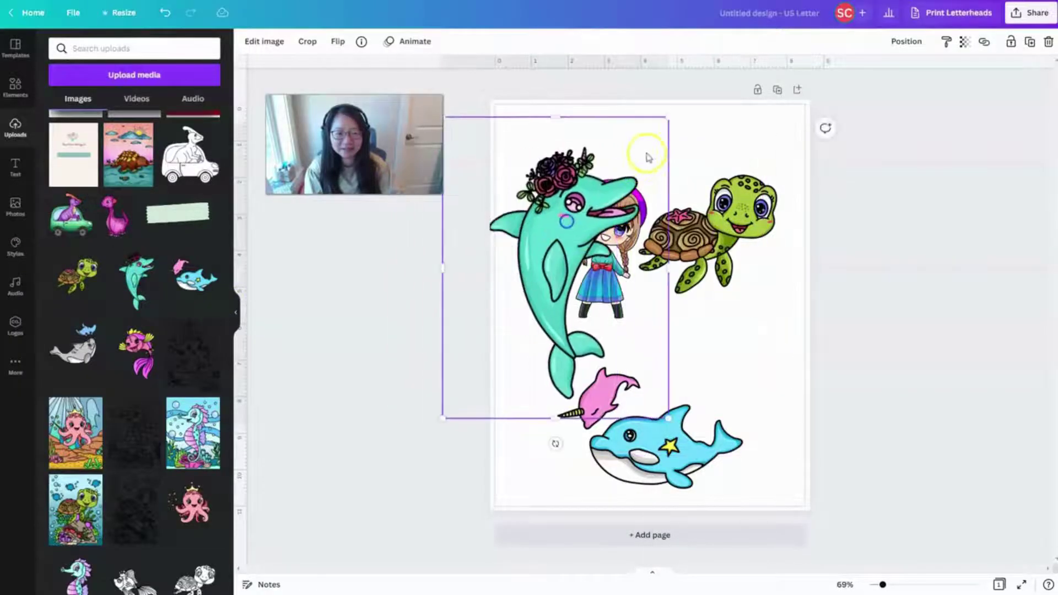
{"action": "left_click_drag", "start_coordinate": [667, 115], "coordinate": [586, 230]}
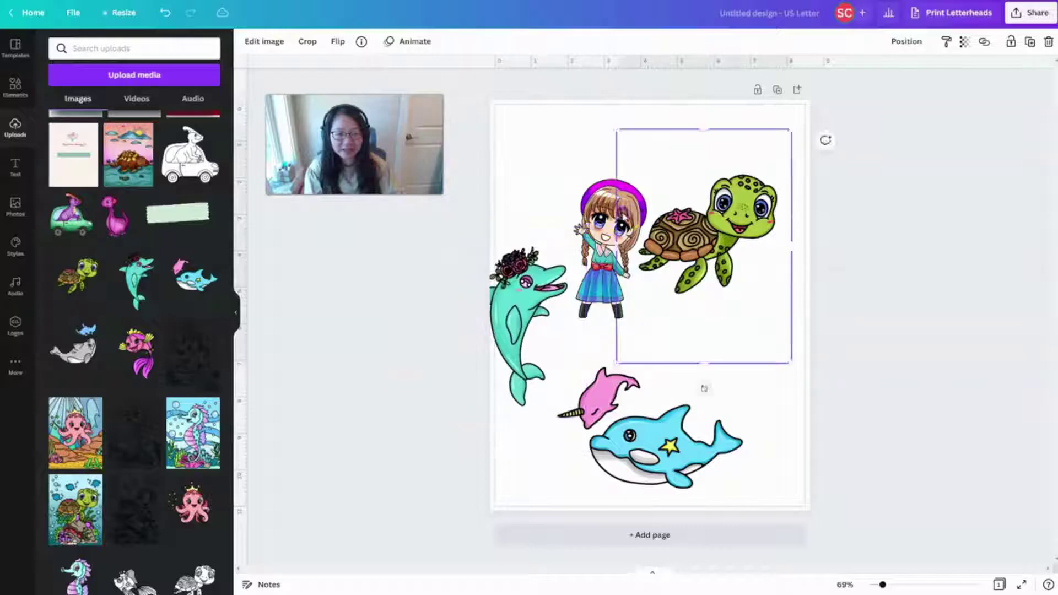
Space out the images by shifting the turtle right, the girl up and the dolphin inward from the page's left edge.
{"action": "mouse_move", "coordinate": [711, 237]}
{"action": "left_mouse_down"}
{"action": "mouse_move", "coordinate": [733, 204]}
{"action": "mouse_move", "coordinate": [721, 229]}
{"action": "left_mouse_up"}
{"action": "left_click", "coordinate": [606, 253]}
{"action": "left_click_drag", "start_coordinate": [606, 253], "coordinate": [594, 199]}
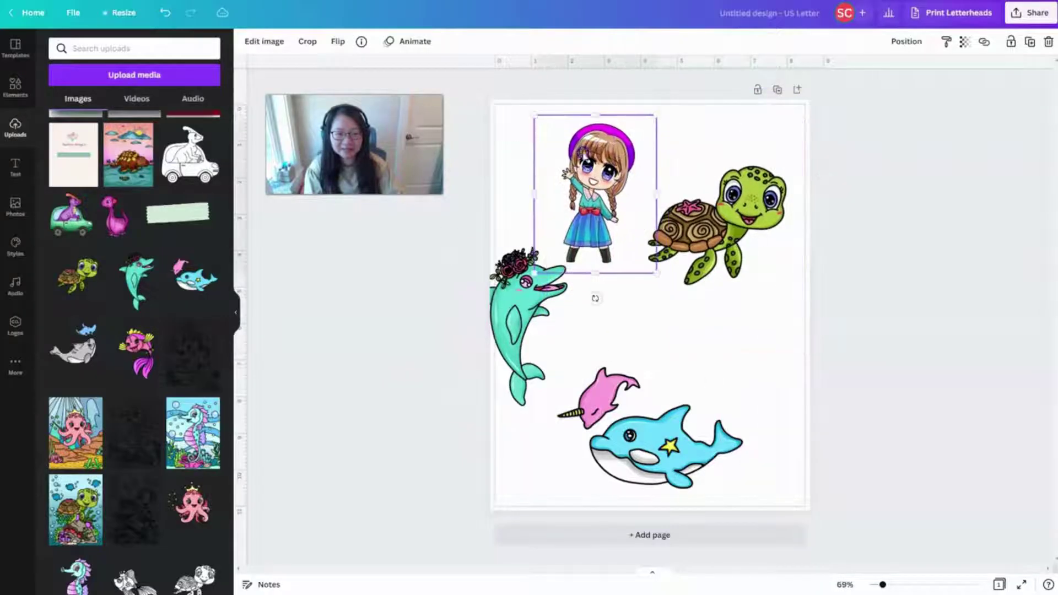
{"action": "left_click_drag", "start_coordinate": [510, 316], "coordinate": [544, 335]}
Add the uploaded purple dinosaur, shrink it to about half size and place it below the turtle on the right of the page.
{"action": "left_click", "coordinate": [115, 215]}
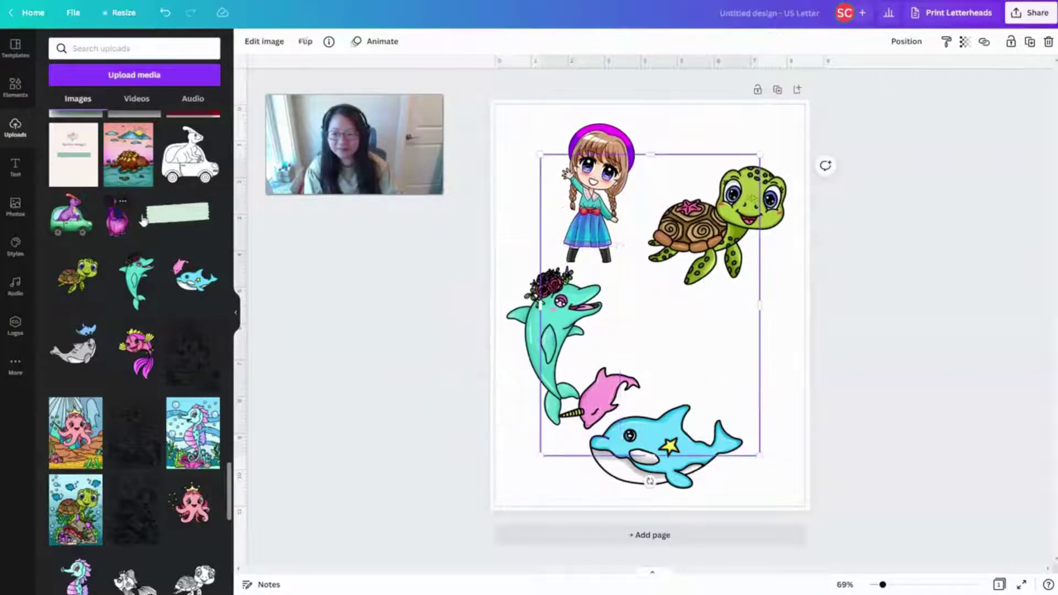
{"action": "left_click_drag", "start_coordinate": [735, 319], "coordinate": [779, 321]}
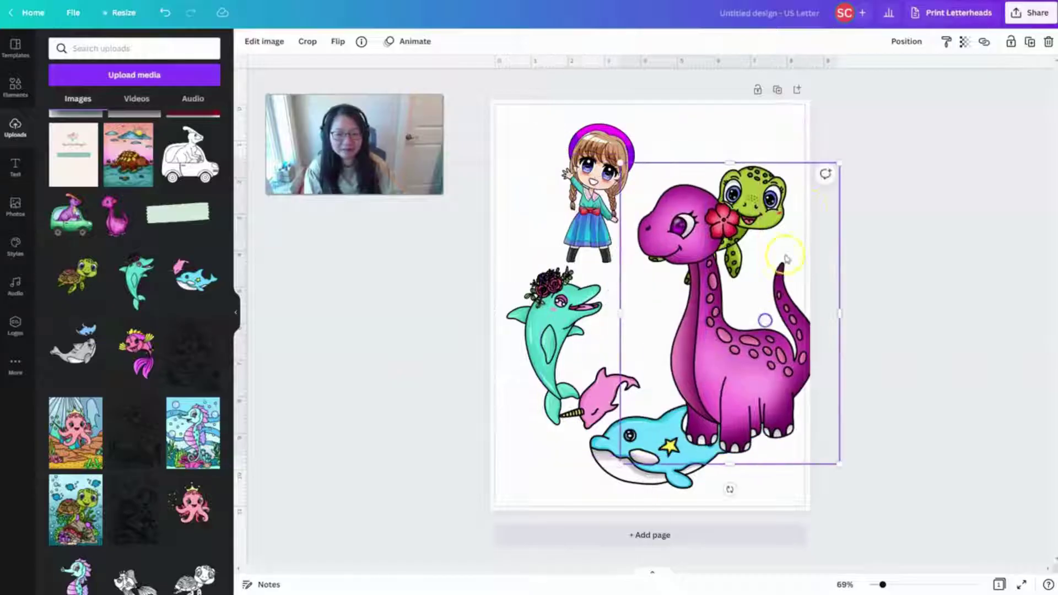
{"action": "left_click_drag", "start_coordinate": [839, 164], "coordinate": [730, 309]}
{"action": "left_click_drag", "start_coordinate": [677, 385], "coordinate": [724, 373]}
{"action": "left_click_drag", "start_coordinate": [748, 318], "coordinate": [720, 355]}
Move the girl and the turtle up and to the left, and reposition the dinosaur beneath the turtle.
{"action": "left_click_drag", "start_coordinate": [592, 258], "coordinate": [557, 247]}
{"action": "left_click_drag", "start_coordinate": [667, 218], "coordinate": [634, 190]}
{"action": "left_click_drag", "start_coordinate": [718, 309], "coordinate": [654, 293]}
Shrink the whale and narwhal image slightly and settle it near the bottom of the page below the dinosaur.
{"action": "left_click_drag", "start_coordinate": [676, 441], "coordinate": [697, 470]}
{"action": "left_click_drag", "start_coordinate": [689, 399], "coordinate": [725, 402]}
{"action": "left_click_drag", "start_coordinate": [668, 459], "coordinate": [699, 454]}
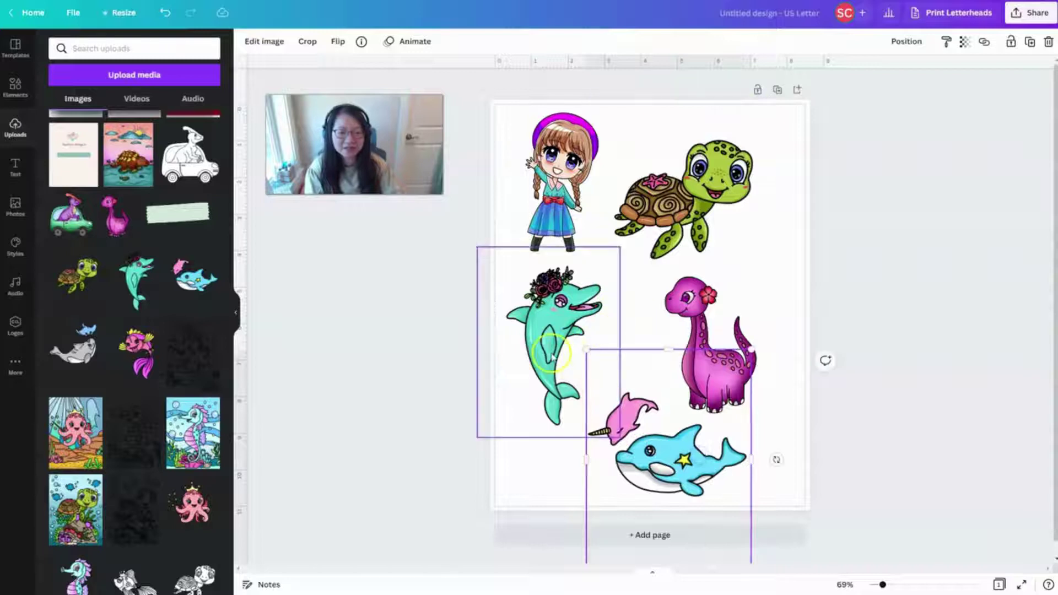
Fine-tune the spacing of the upper images, nudging the girl down slightly and the turtle down and to the right.
{"action": "left_click_drag", "start_coordinate": [560, 251], "coordinate": [554, 268]}
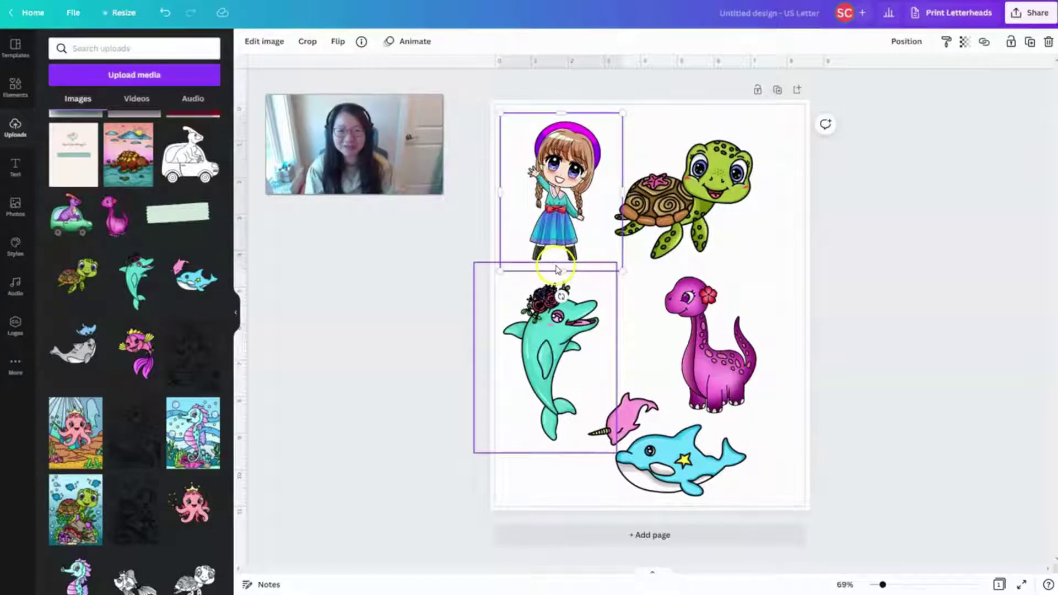
{"action": "left_click", "coordinate": [712, 226]}
{"action": "left_click_drag", "start_coordinate": [714, 226], "coordinate": [727, 232]}
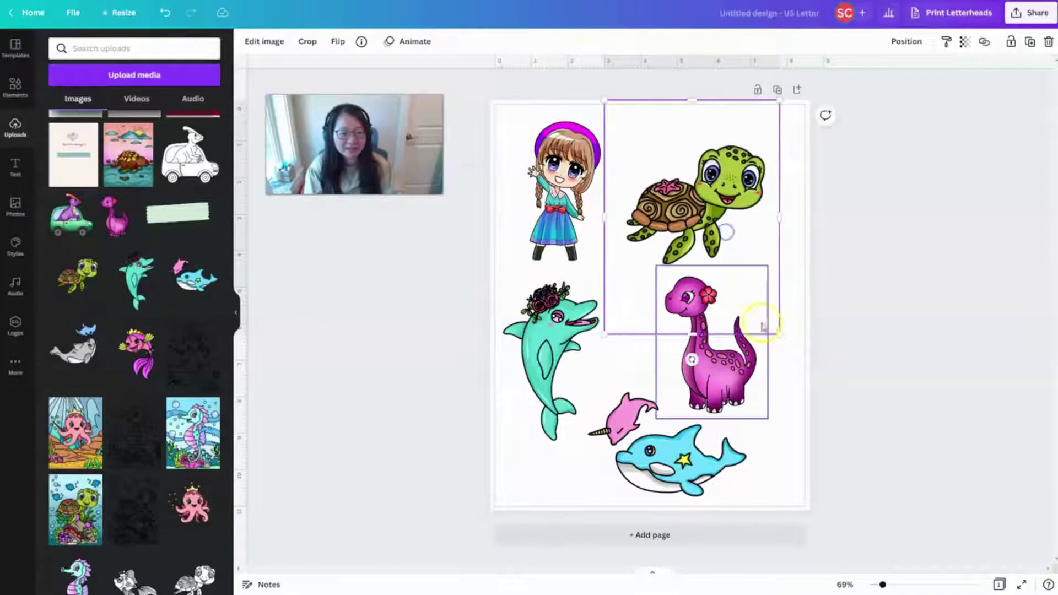
Set the page background to the light pink from the Simply Couture Designs palette.
{"action": "left_click", "coordinate": [798, 367]}
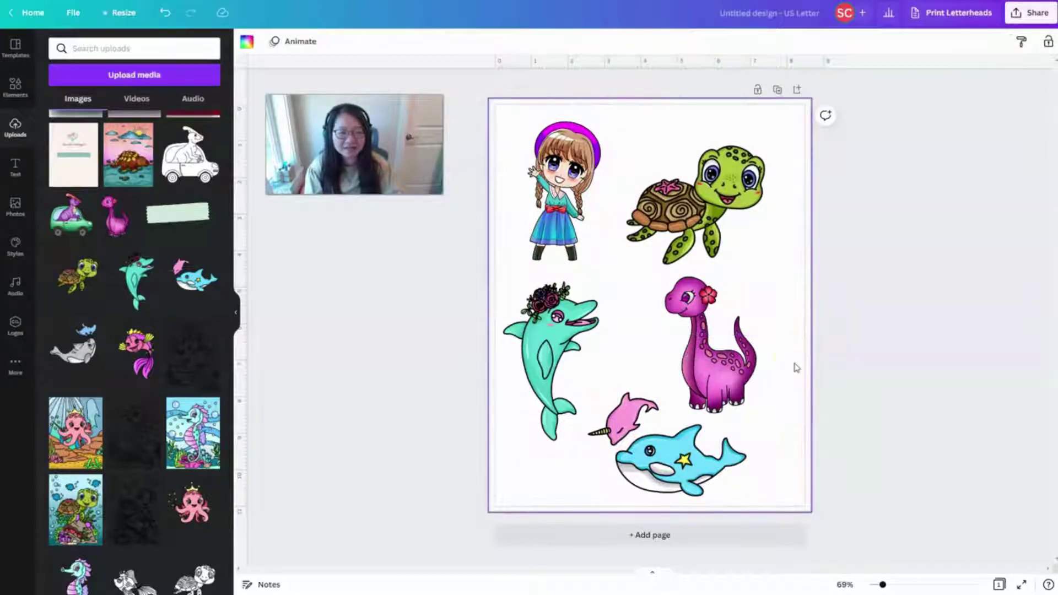
{"action": "left_click", "coordinate": [247, 43]}
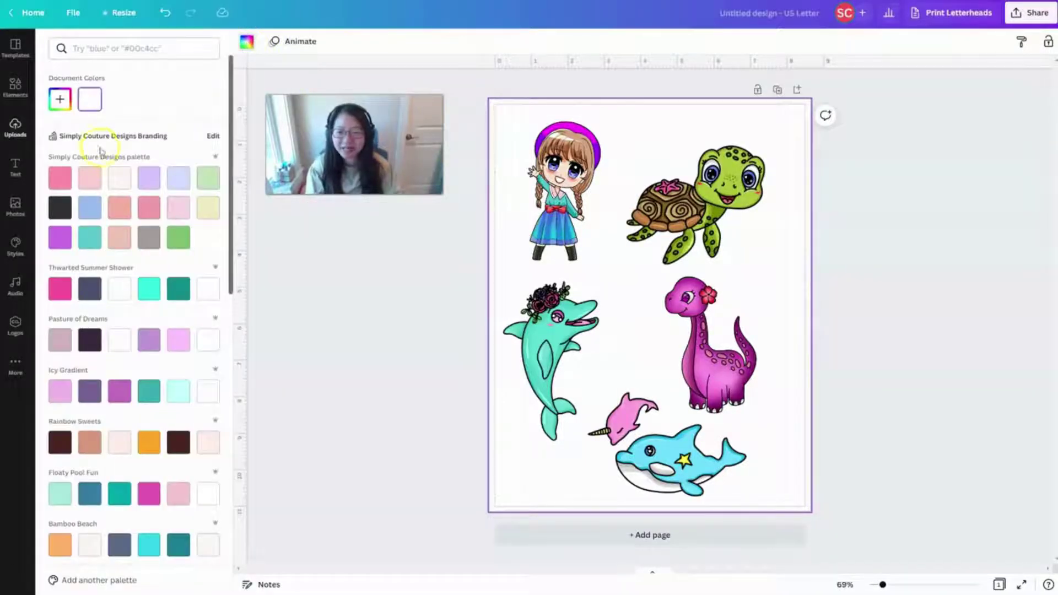
{"action": "left_click", "coordinate": [96, 187]}
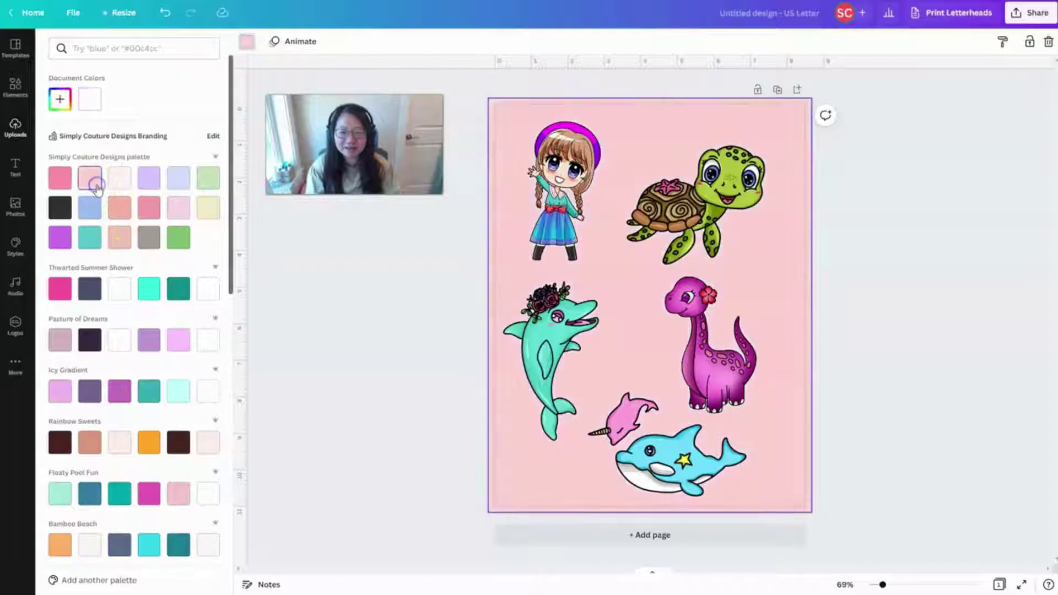
Nudge the dinosaur and the dolphin slightly to the right to even out the layout.
{"action": "left_click_drag", "start_coordinate": [710, 372], "coordinate": [727, 373]}
{"action": "left_click_drag", "start_coordinate": [604, 333], "coordinate": [610, 333]}
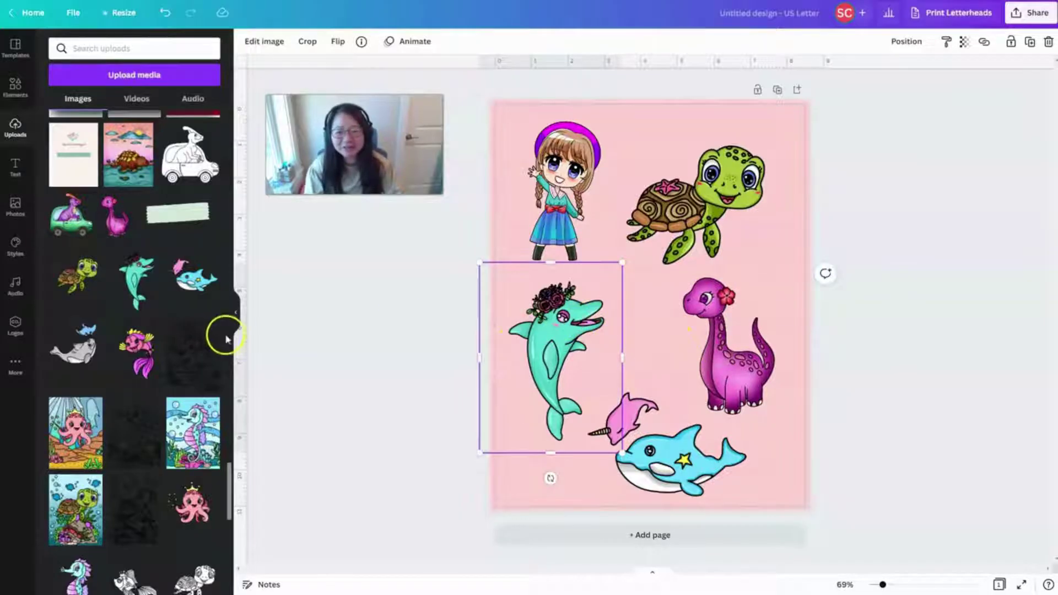
{"action": "scroll", "coordinate": [223, 339], "scroll_direction": "down", "scroll_amount": 1}
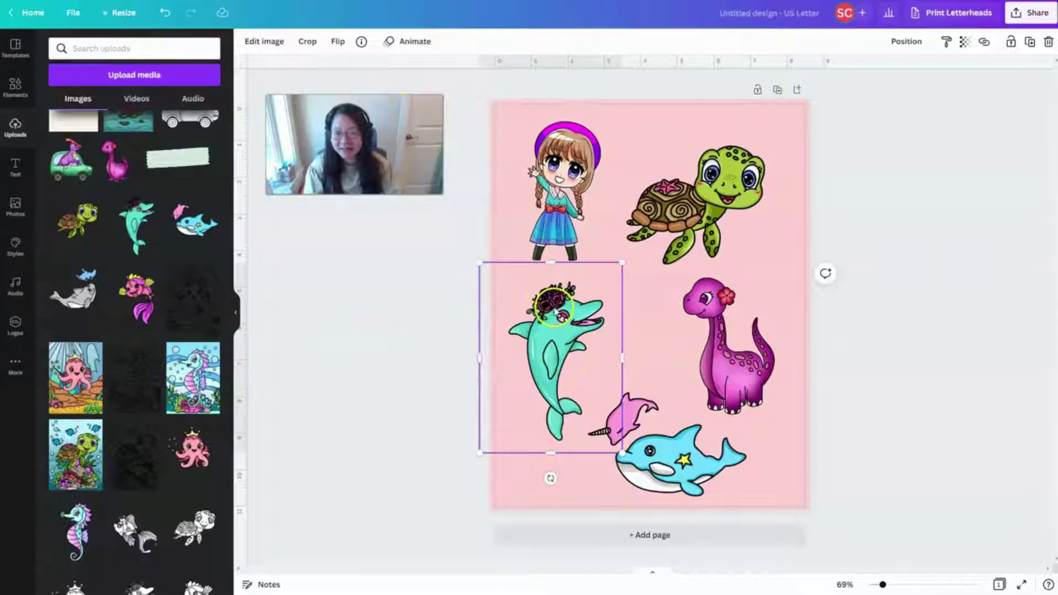
{"action": "left_click_drag", "start_coordinate": [575, 330], "coordinate": [586, 328]}
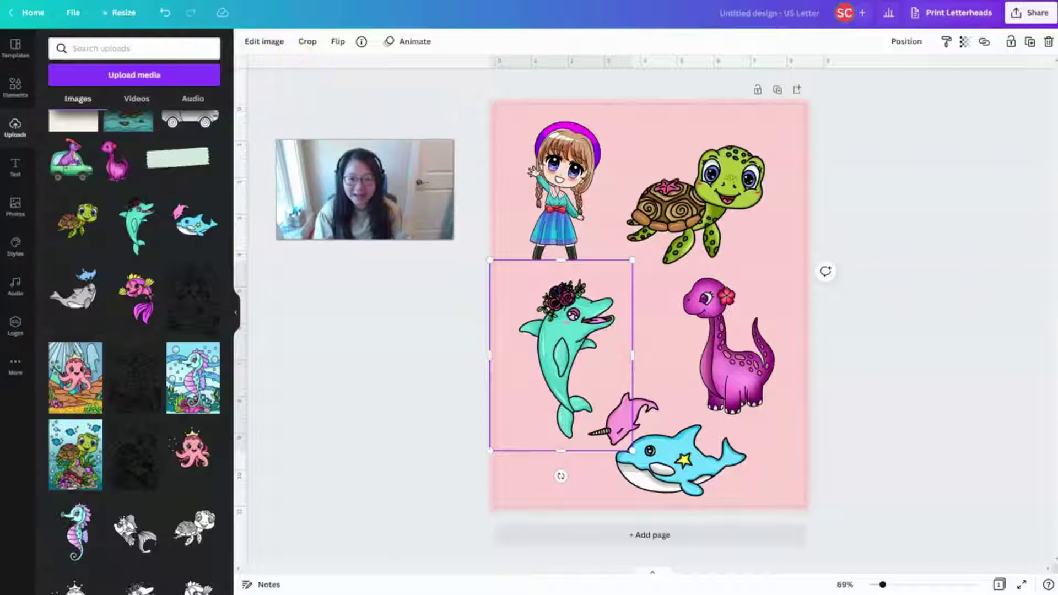
Give the dolphin image a Glow shadow effect.
{"action": "left_click", "coordinate": [266, 42]}
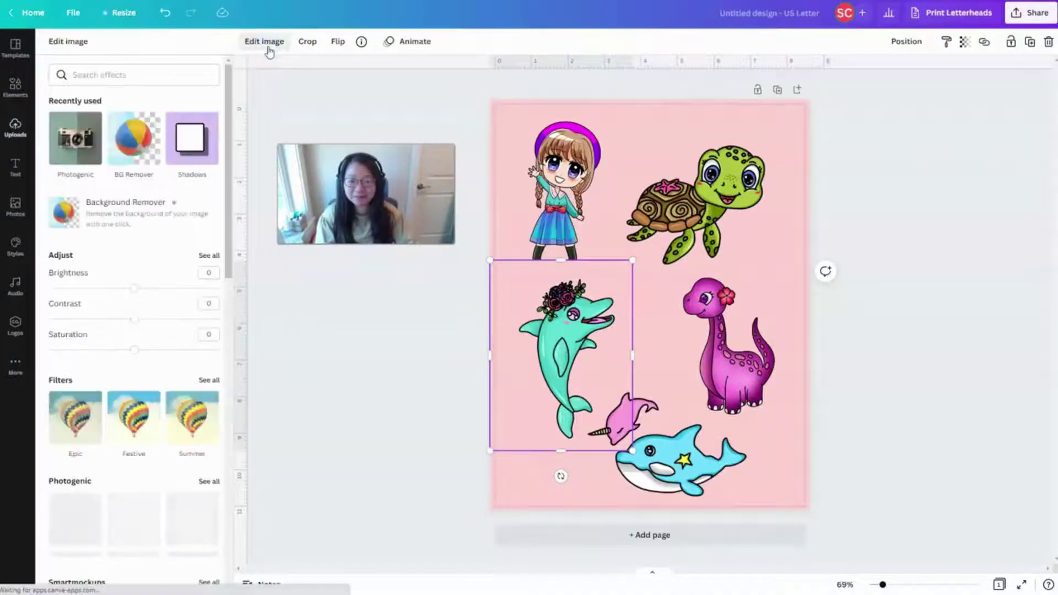
{"action": "scroll", "coordinate": [148, 202], "scroll_direction": "down", "scroll_amount": 9}
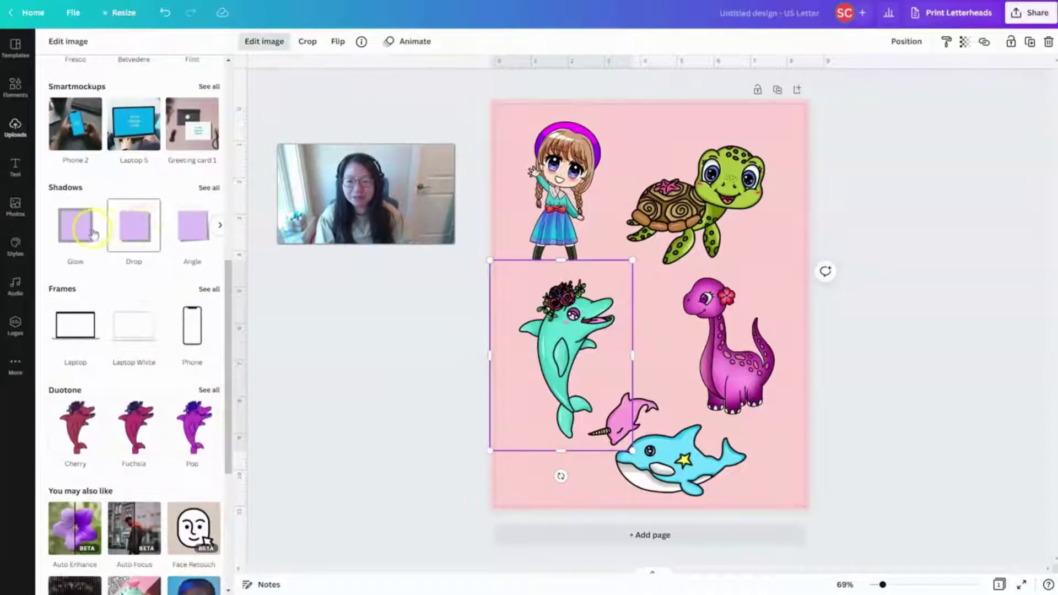
{"action": "left_click", "coordinate": [81, 234]}
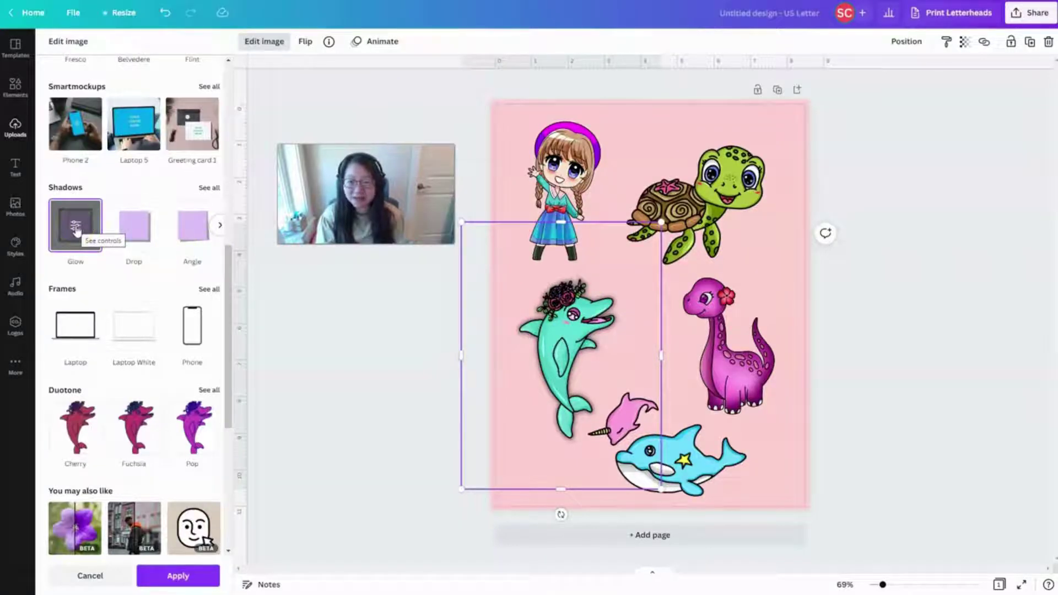
Set the dolphin's glow shadow to a blur of 0 and a transparency of 100, trying a high blur first.
{"action": "left_click", "coordinate": [76, 231]}
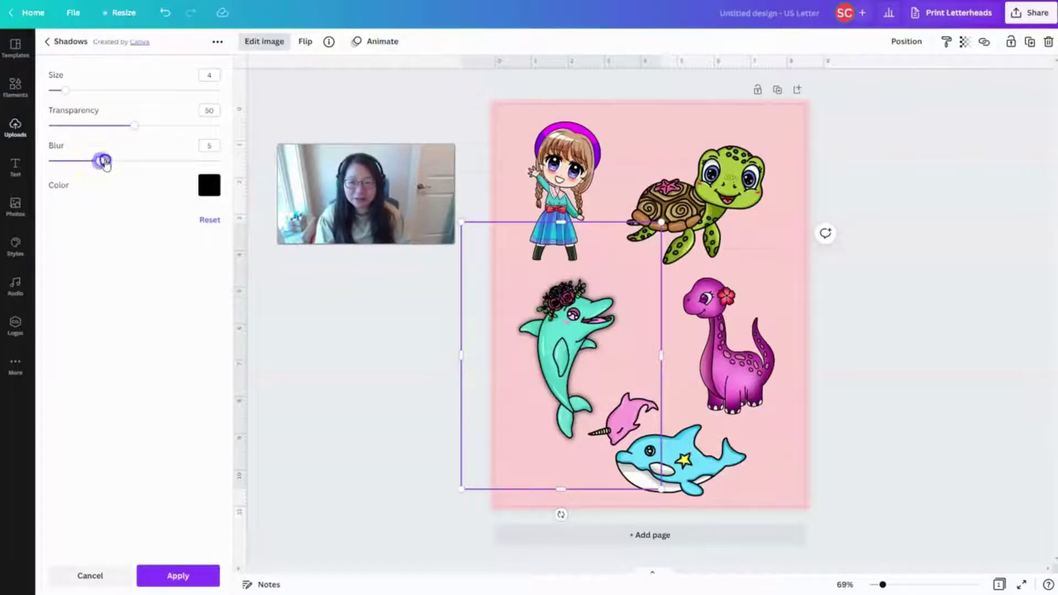
{"action": "left_click_drag", "start_coordinate": [105, 162], "coordinate": [217, 165]}
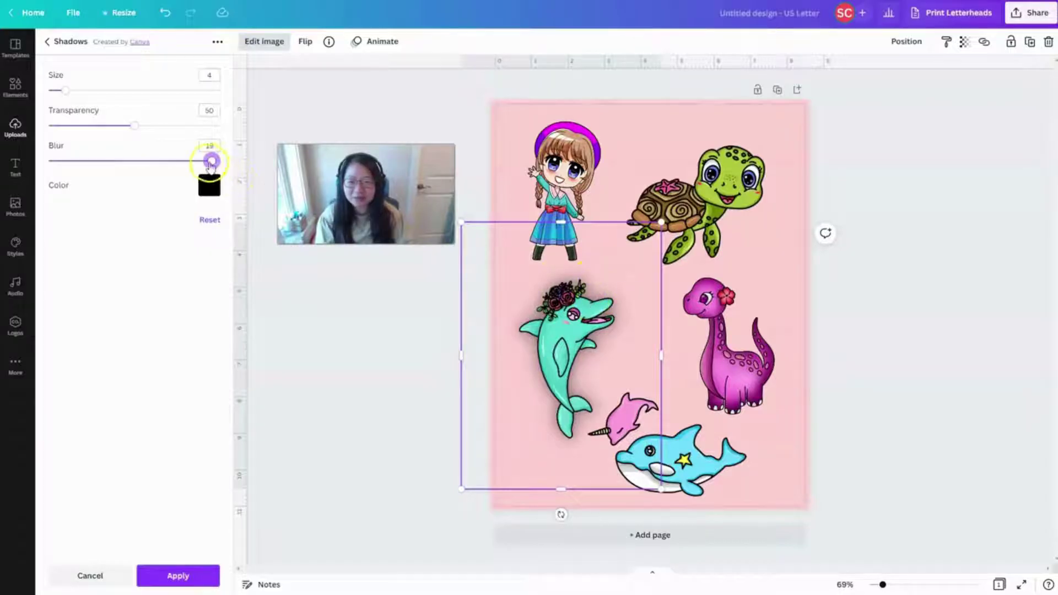
{"action": "left_click_drag", "start_coordinate": [212, 163], "coordinate": [47, 160]}
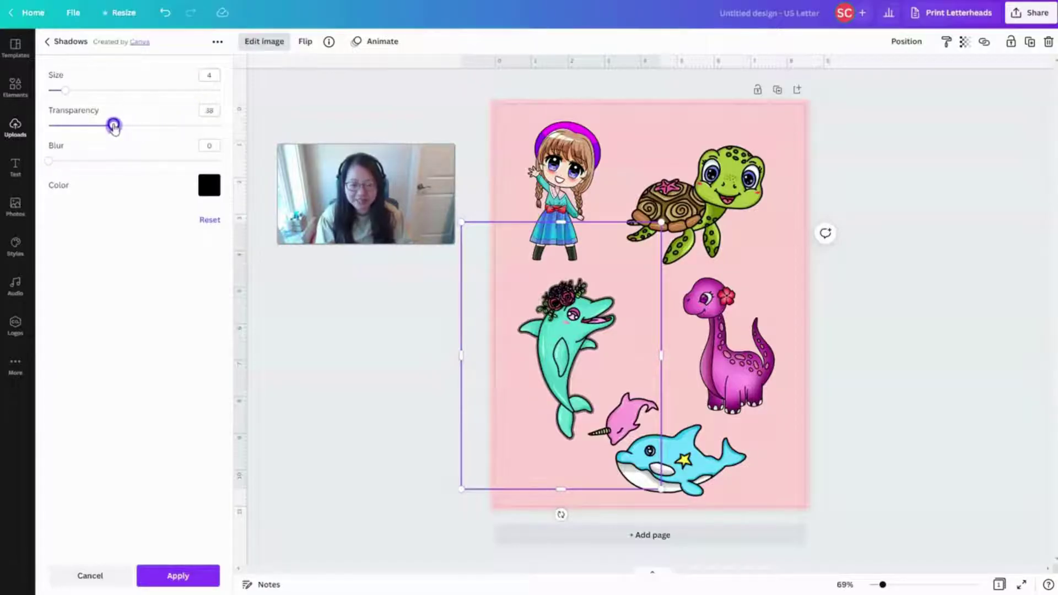
{"action": "left_click_drag", "start_coordinate": [119, 126], "coordinate": [222, 128]}
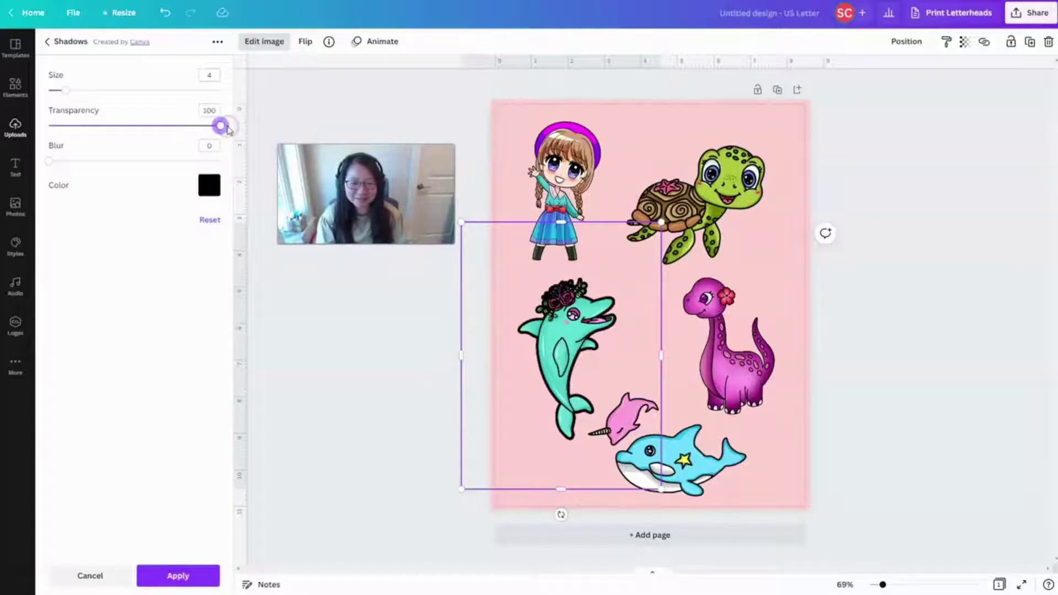
Set the dolphin's glow size to 10 and color it white from the Floaty Pool Fun palette, then leave the shadow settings.
{"action": "left_click_drag", "start_coordinate": [65, 90], "coordinate": [92, 95]}
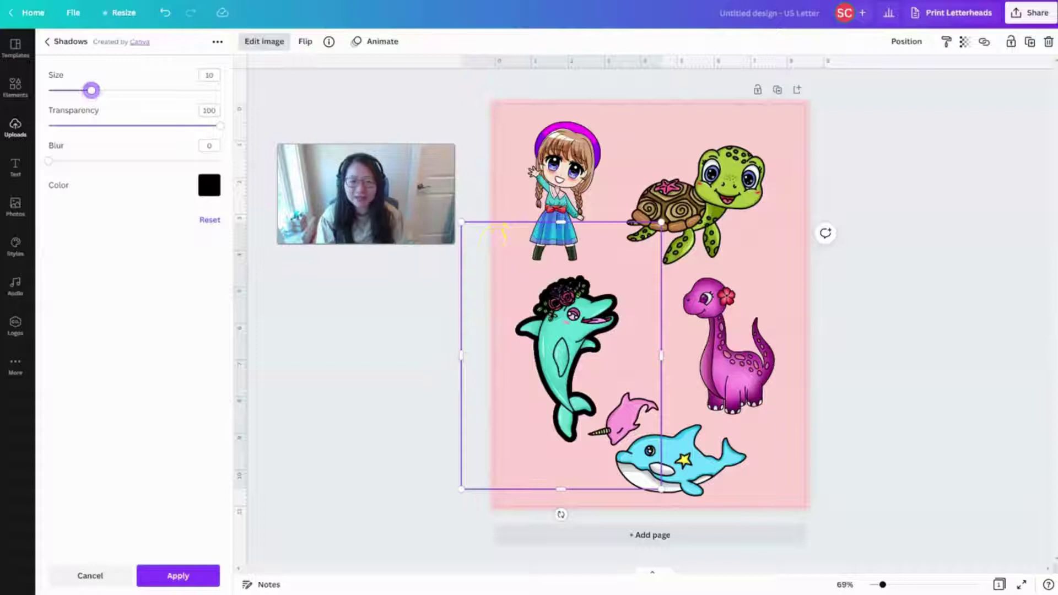
{"action": "left_click", "coordinate": [209, 188]}
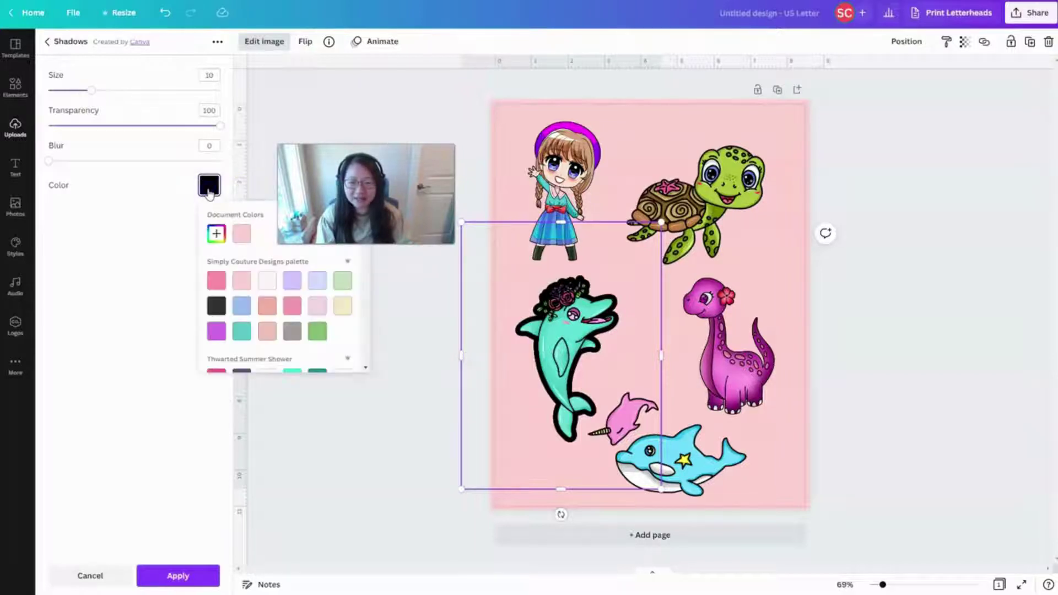
{"action": "scroll", "coordinate": [268, 282], "scroll_direction": "down", "scroll_amount": 5}
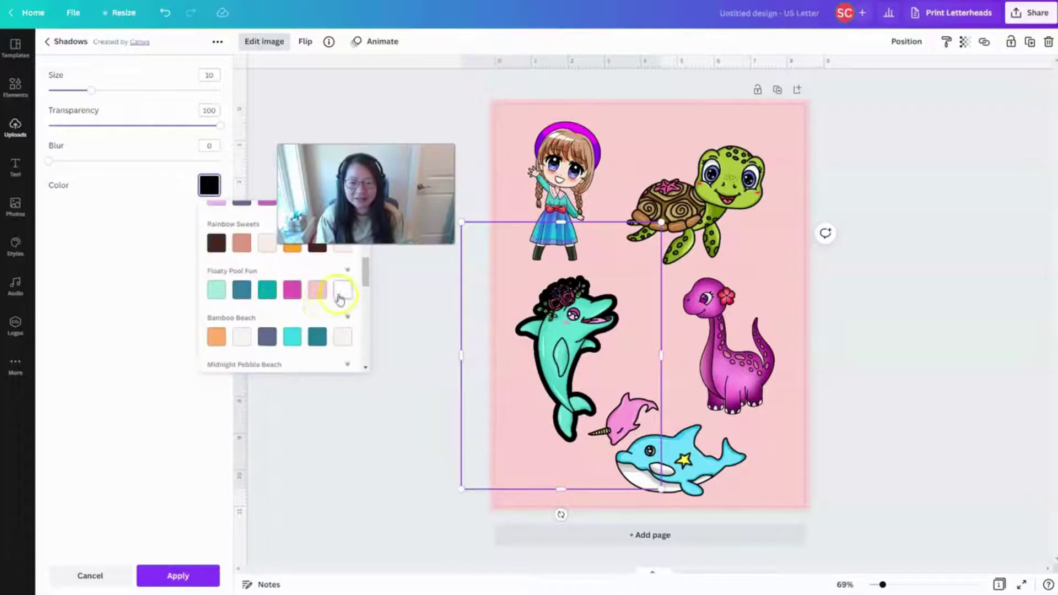
{"action": "left_click", "coordinate": [341, 292]}
{"action": "left_click", "coordinate": [704, 358]}
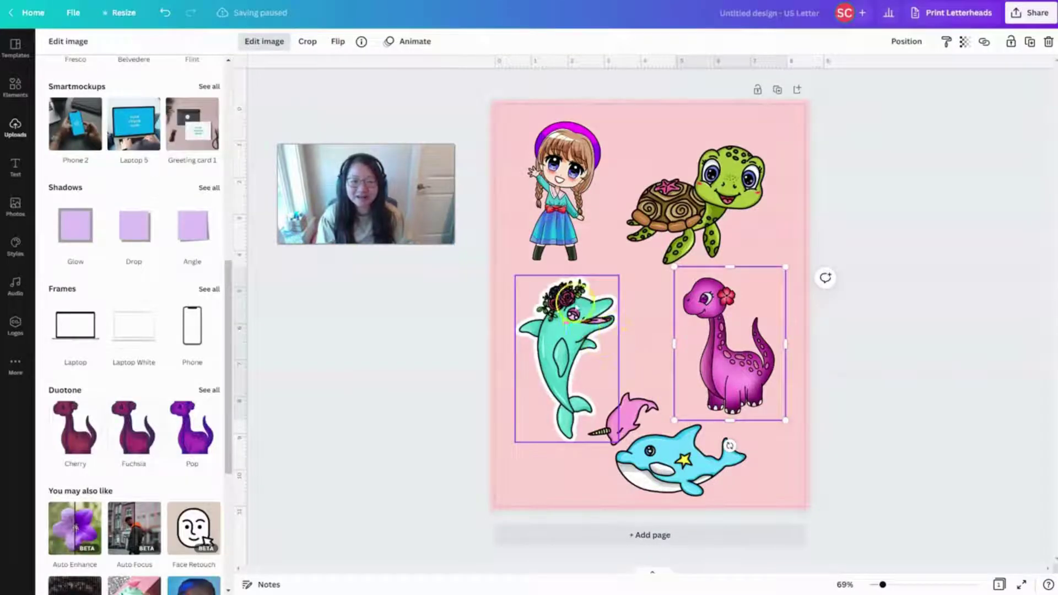
{"action": "left_click", "coordinate": [841, 351]}
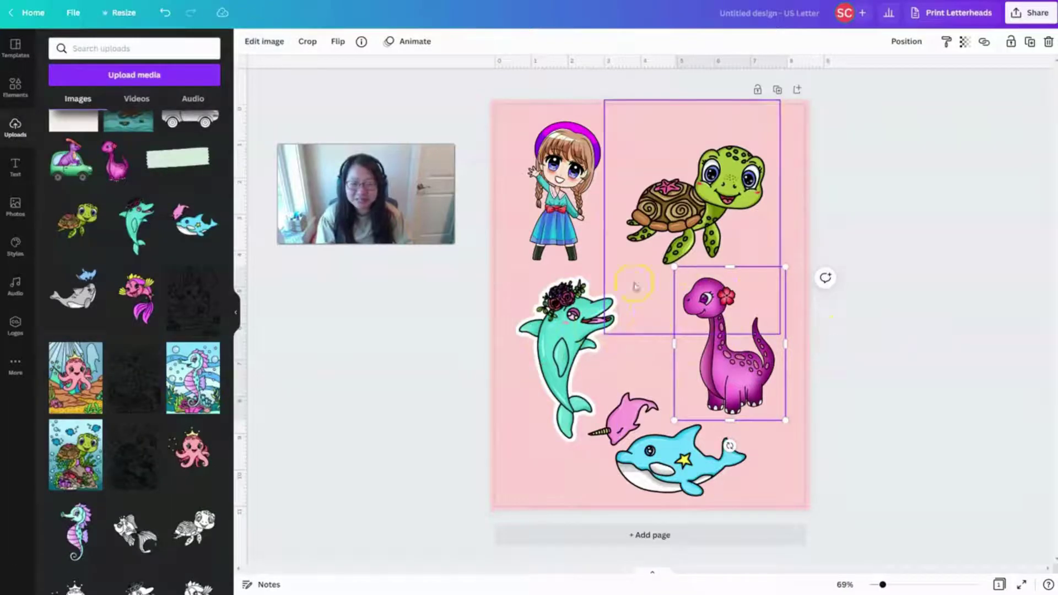
Give the girl image a Glow shadow effect and open its settings.
{"action": "left_click", "coordinate": [576, 182]}
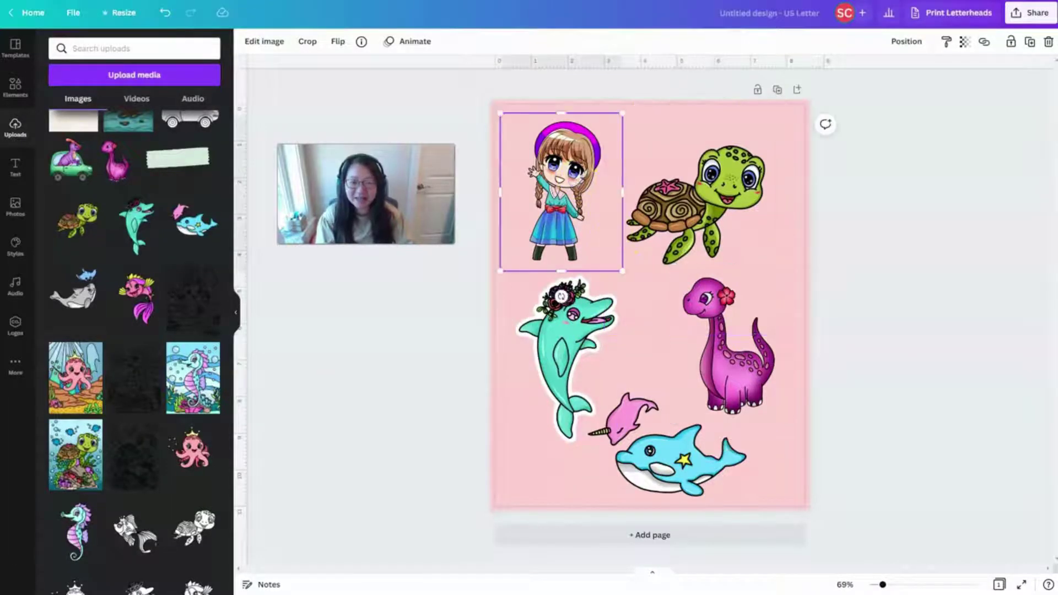
{"action": "left_click", "coordinate": [262, 41]}
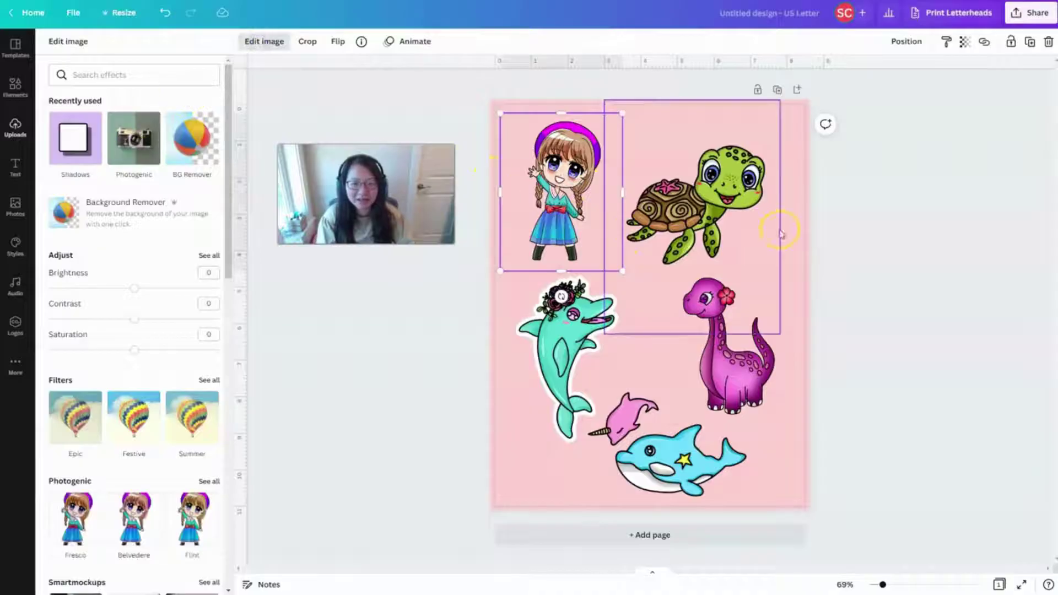
{"action": "scroll", "coordinate": [184, 229], "scroll_direction": "down", "scroll_amount": 7}
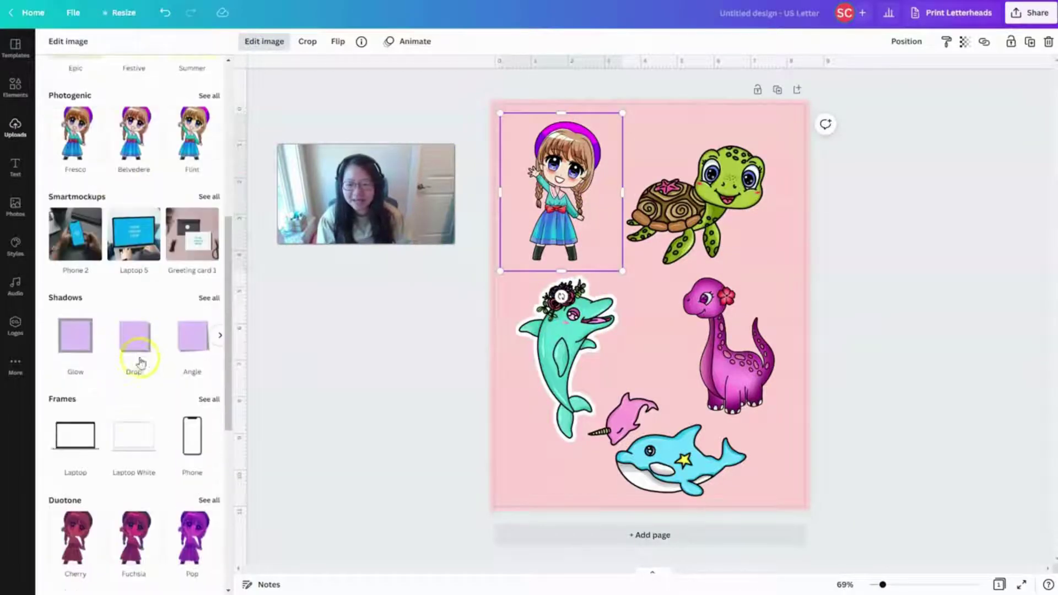
{"action": "left_click", "coordinate": [80, 349]}
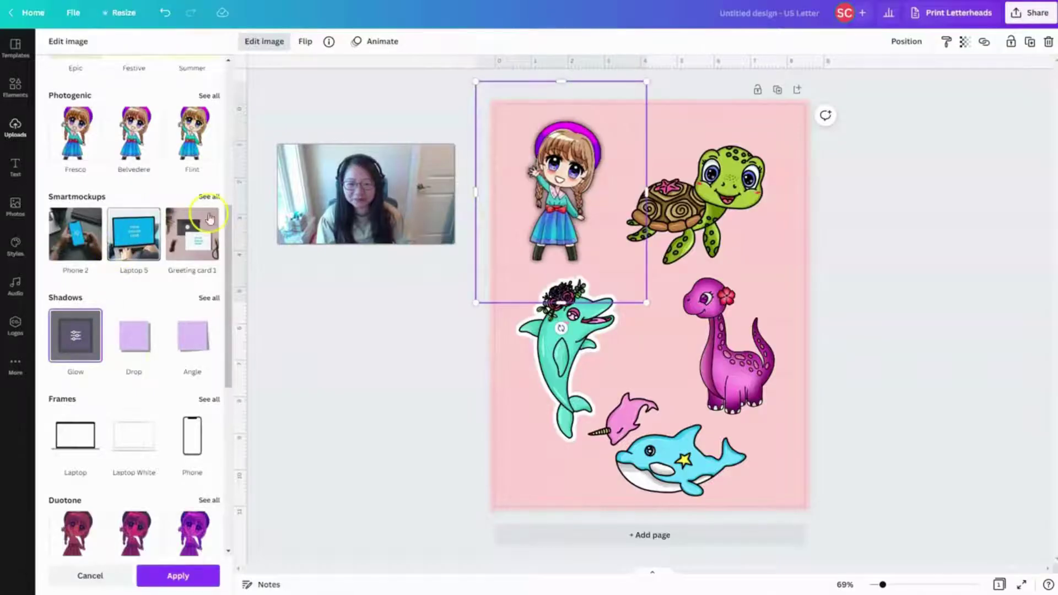
{"action": "left_click", "coordinate": [76, 336]}
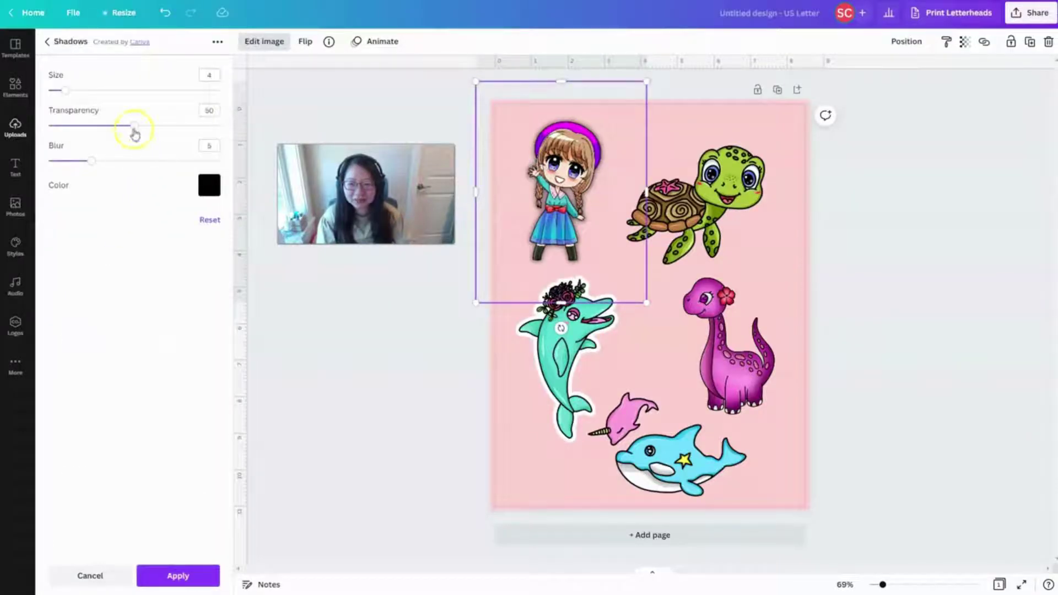
Set the girl's glow to transparency 100, blur 0 and size 11, colored white from the Thwarted Summer Shower palette.
{"action": "left_click_drag", "start_coordinate": [134, 130], "coordinate": [225, 127]}
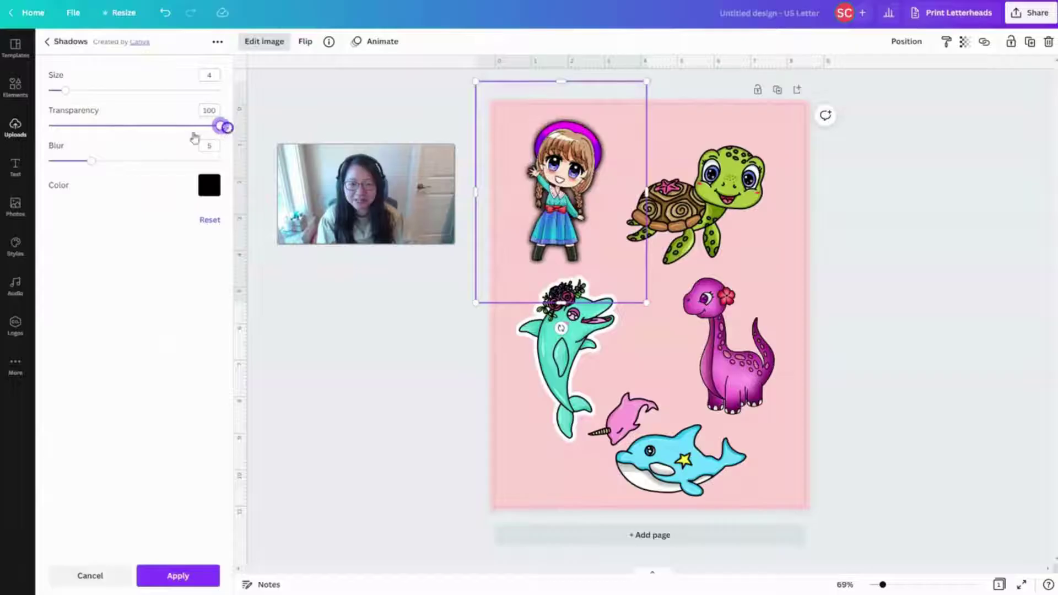
{"action": "left_click_drag", "start_coordinate": [91, 161], "coordinate": [49, 164]}
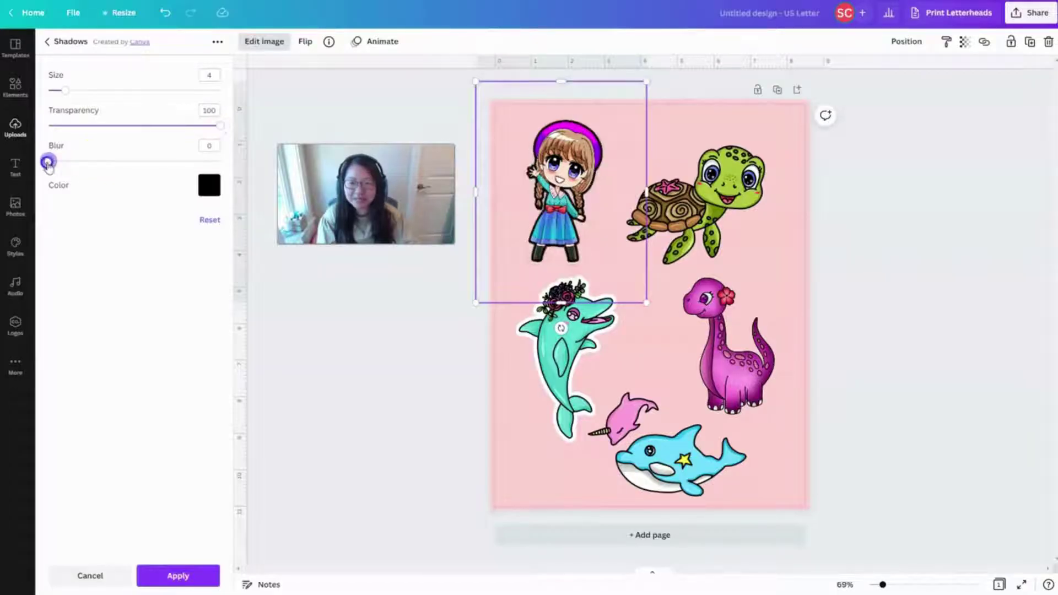
{"action": "left_click_drag", "start_coordinate": [66, 90], "coordinate": [88, 92]}
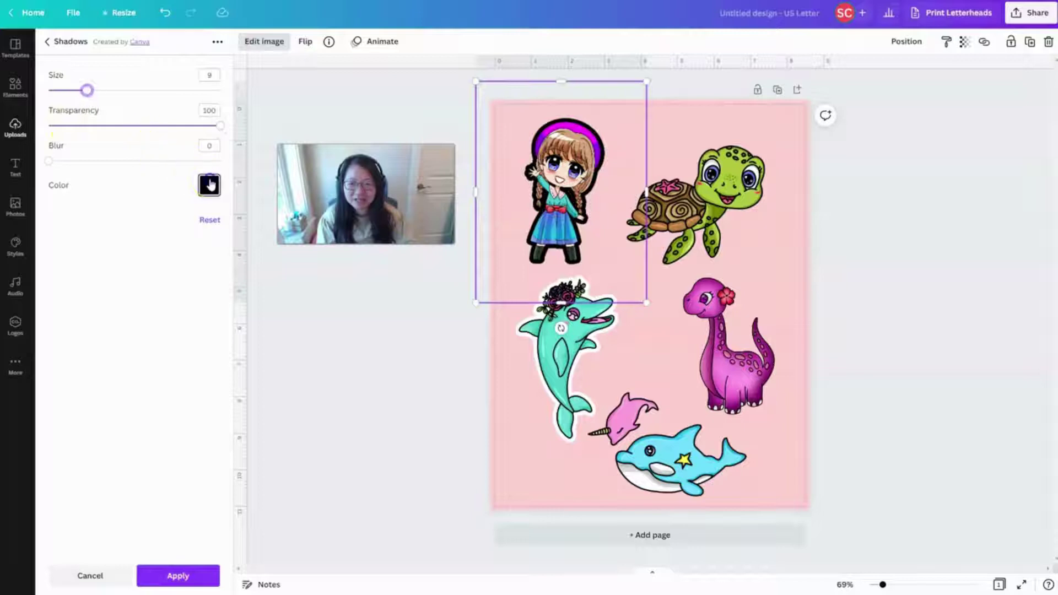
{"action": "left_click", "coordinate": [207, 184]}
{"action": "scroll", "coordinate": [326, 347], "scroll_direction": "down", "scroll_amount": 2}
{"action": "left_click", "coordinate": [341, 324]}
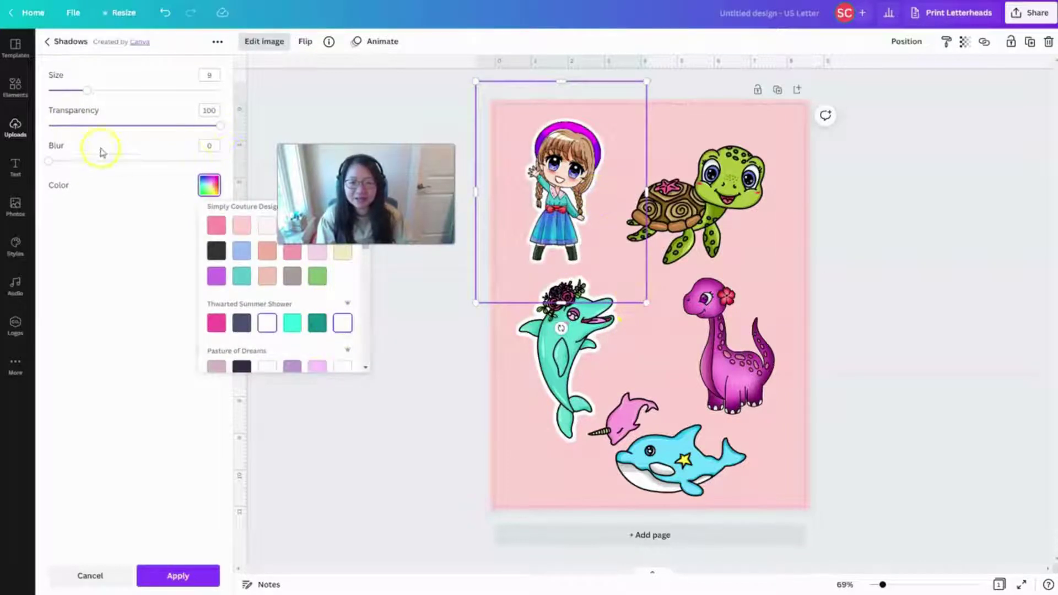
{"action": "left_click", "coordinate": [86, 89]}
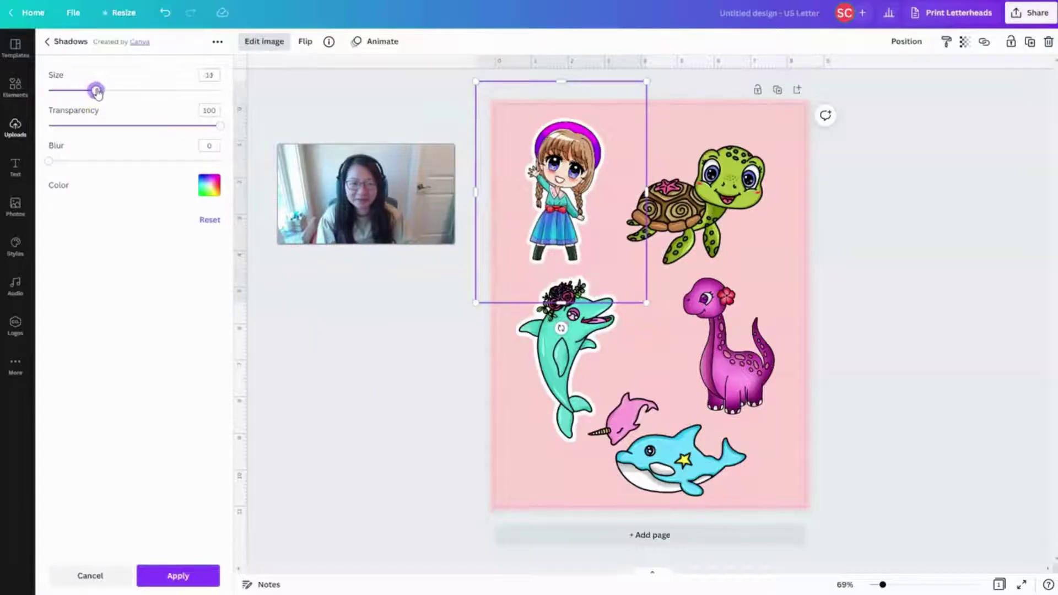
Give the turtle image a Glow shadow effect and open its settings.
{"action": "left_click", "coordinate": [708, 216]}
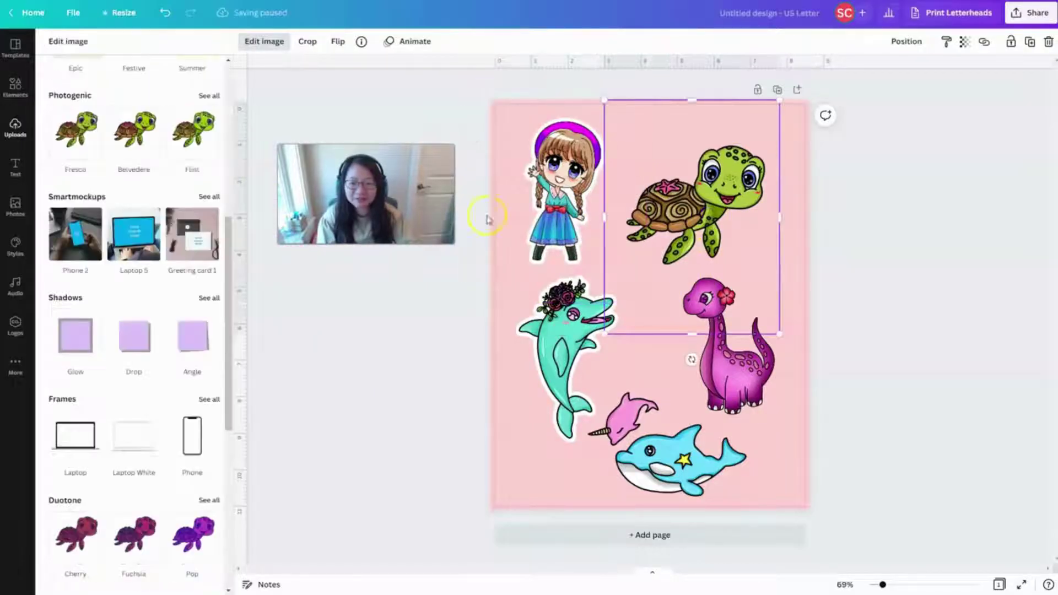
{"action": "left_click", "coordinate": [81, 343]}
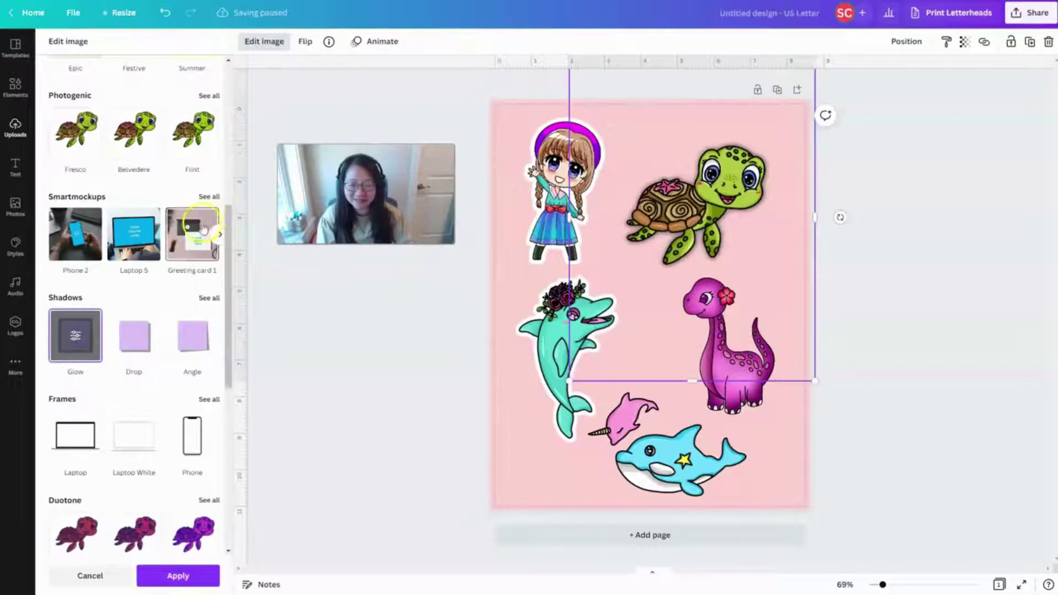
{"action": "left_click", "coordinate": [76, 335]}
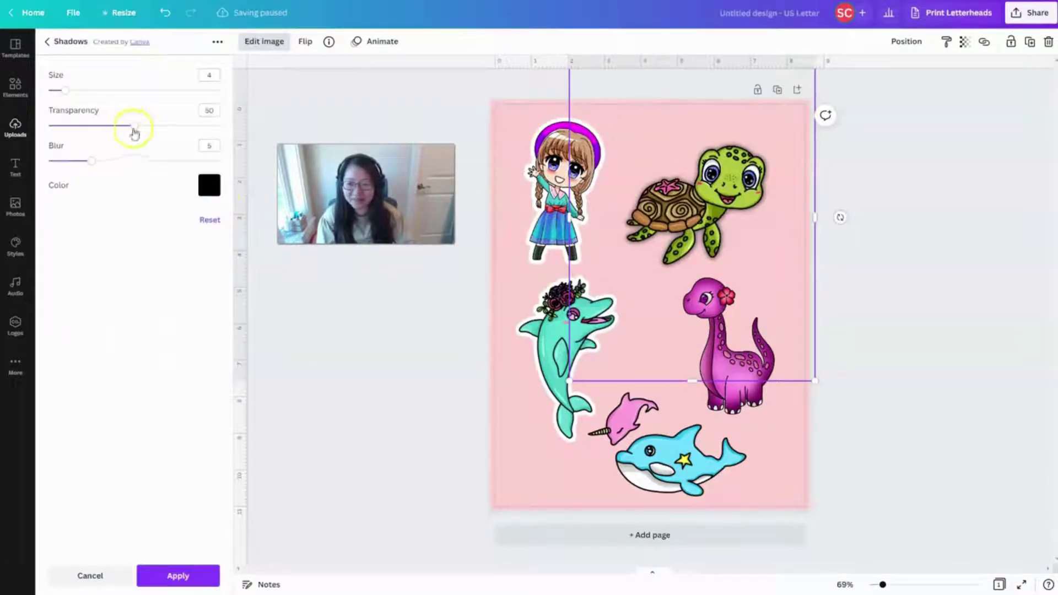
Set the turtle's glow shadow to transparency 100, blur 0 and size 10.
{"action": "left_click_drag", "start_coordinate": [138, 130], "coordinate": [47, 125]}
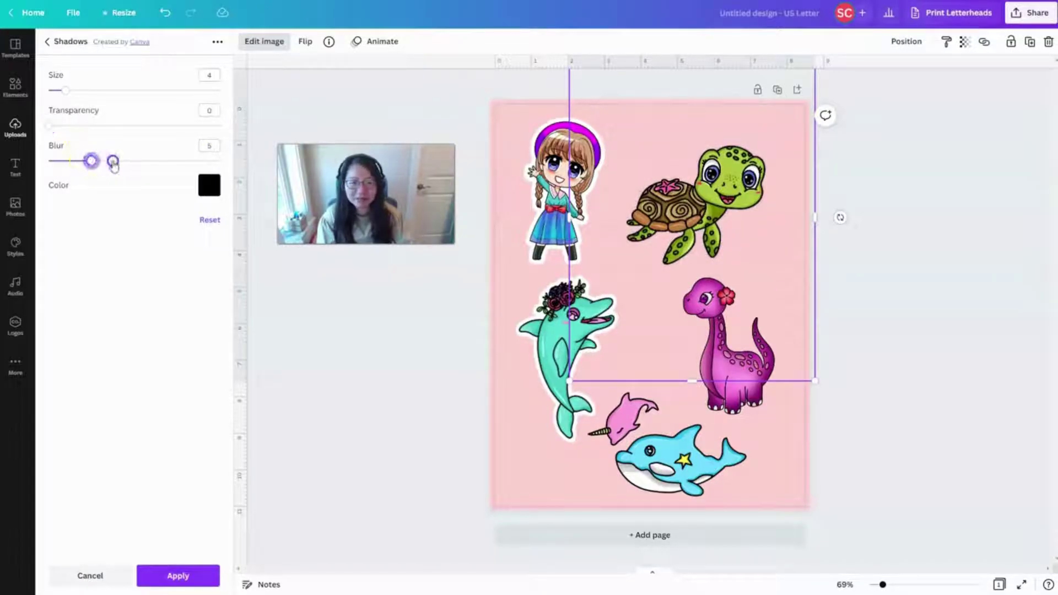
{"action": "left_click_drag", "start_coordinate": [114, 164], "coordinate": [59, 162]}
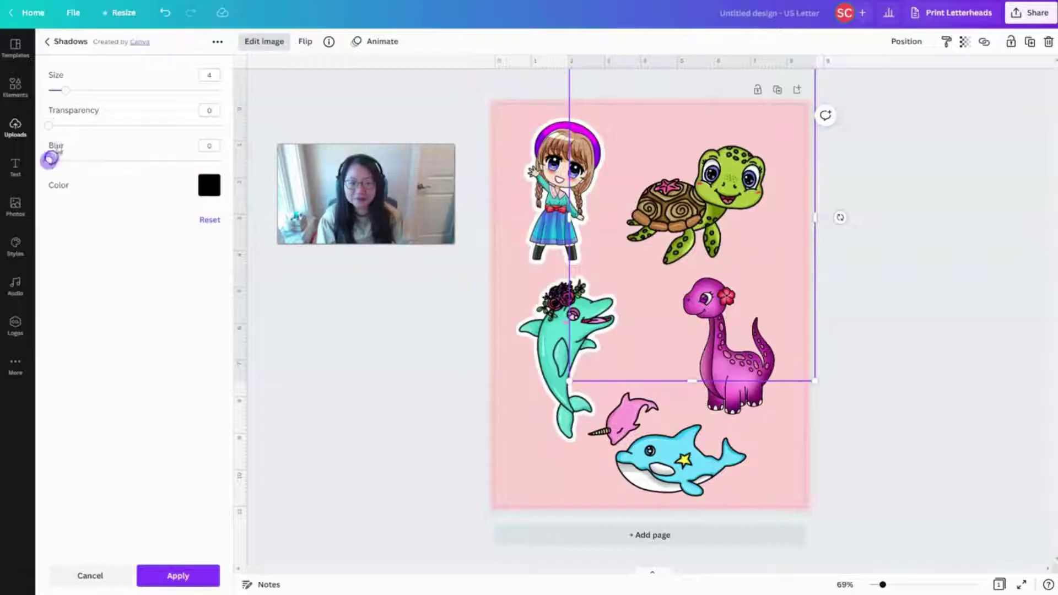
{"action": "left_click_drag", "start_coordinate": [49, 125], "coordinate": [226, 135]}
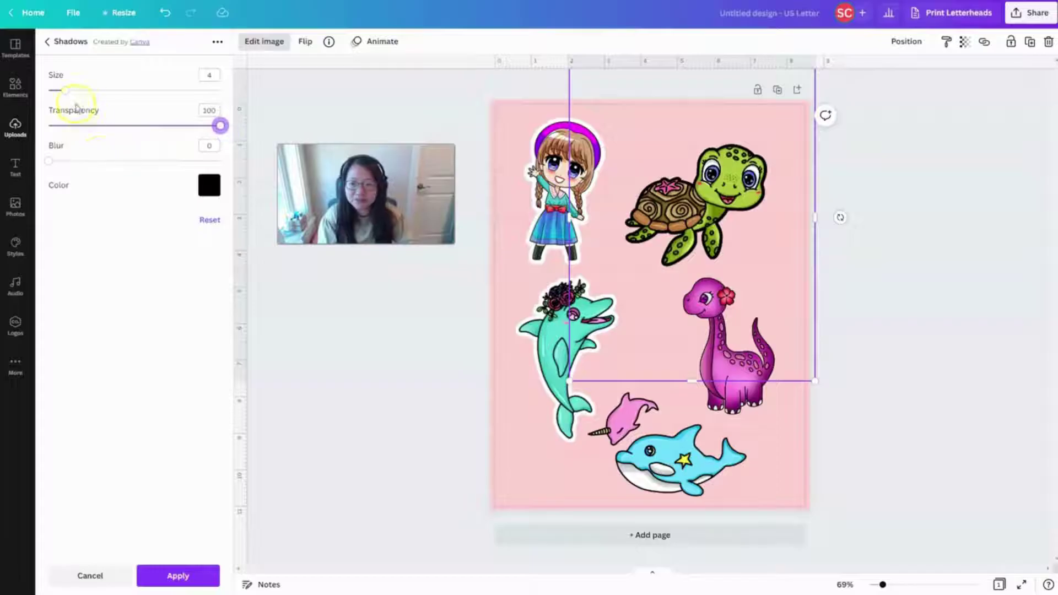
{"action": "left_click_drag", "start_coordinate": [66, 90], "coordinate": [91, 91]}
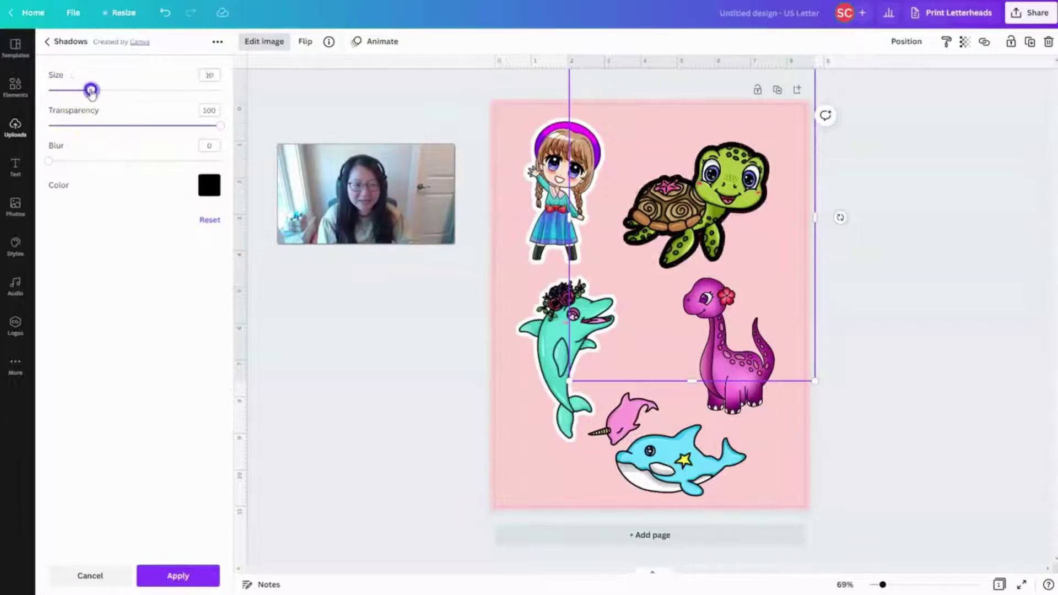
Color the turtle's glow white from the Icy Gradient palette, after trying an off-white, and enlarge the glow to size 14.
{"action": "left_click", "coordinate": [210, 185]}
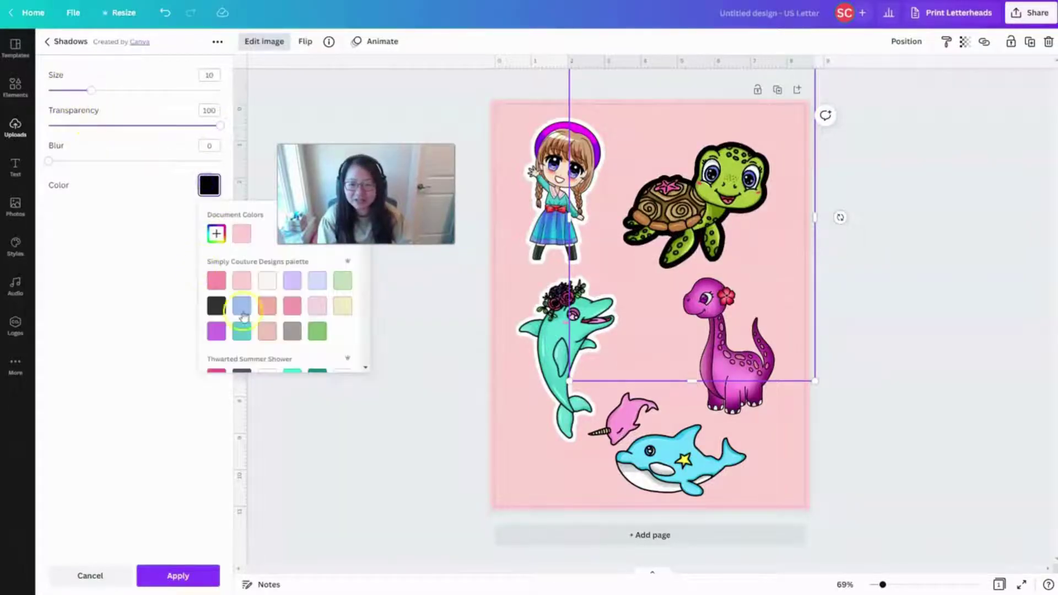
{"action": "left_click", "coordinate": [268, 282]}
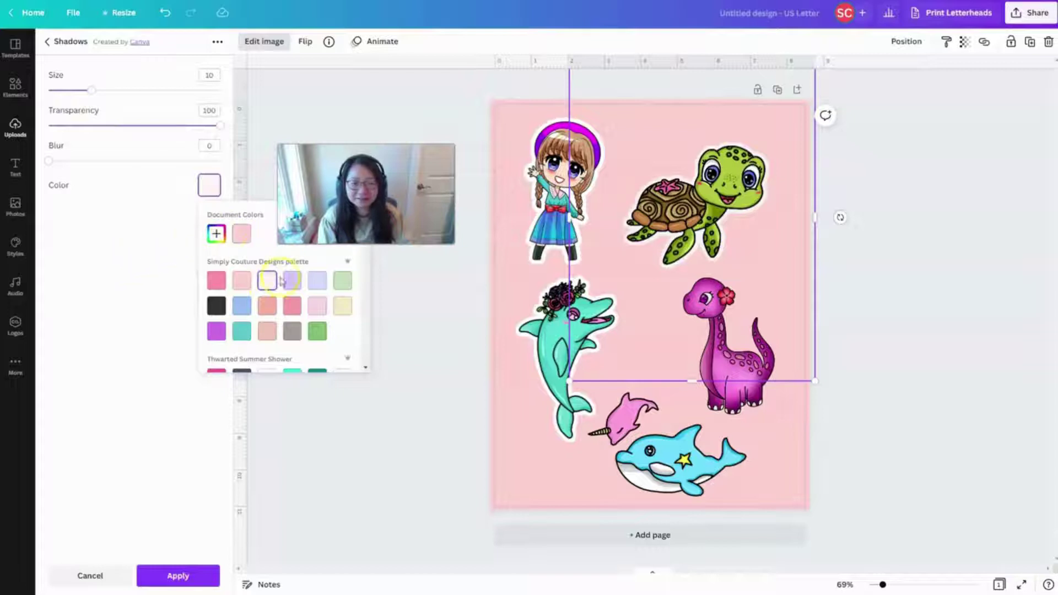
{"action": "scroll", "coordinate": [309, 297], "scroll_direction": "down", "scroll_amount": 3}
{"action": "left_click", "coordinate": [343, 307]}
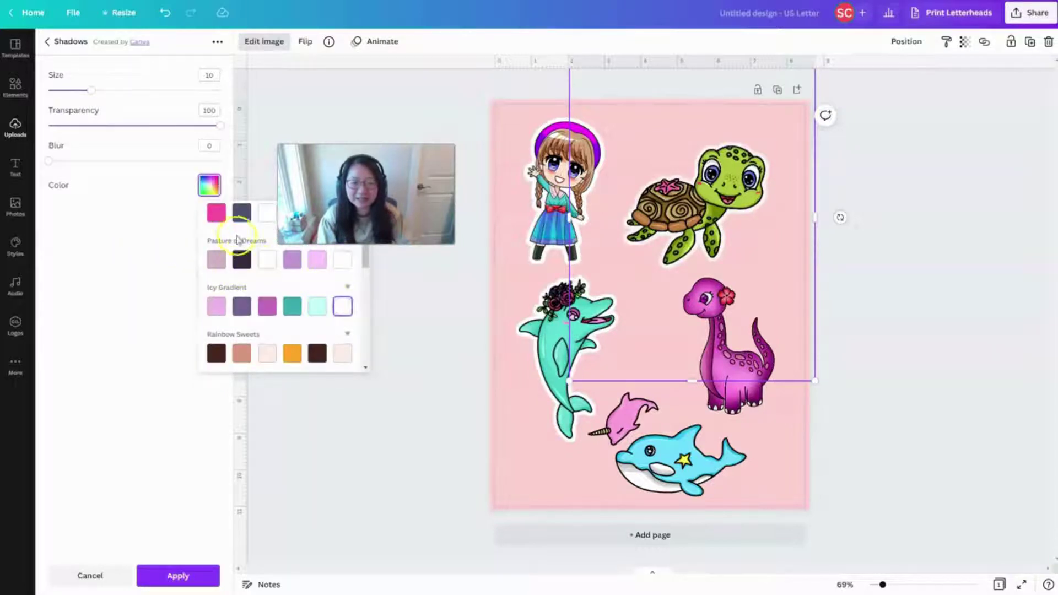
{"action": "left_click_drag", "start_coordinate": [95, 98], "coordinate": [97, 97]}
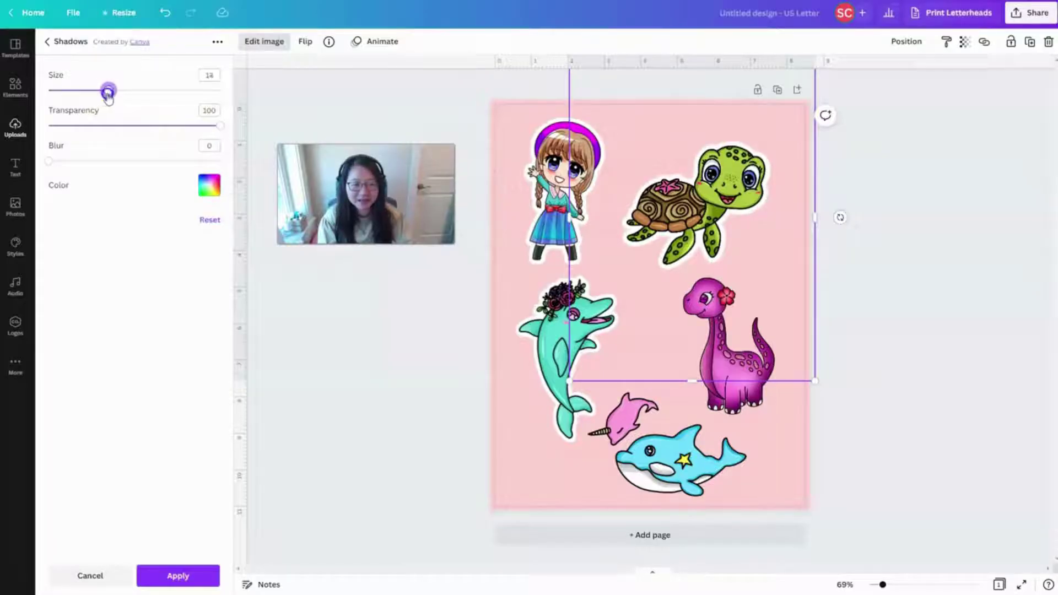
Give the dinosaur image a Glow shadow effect and open its settings.
{"action": "left_click", "coordinate": [755, 400]}
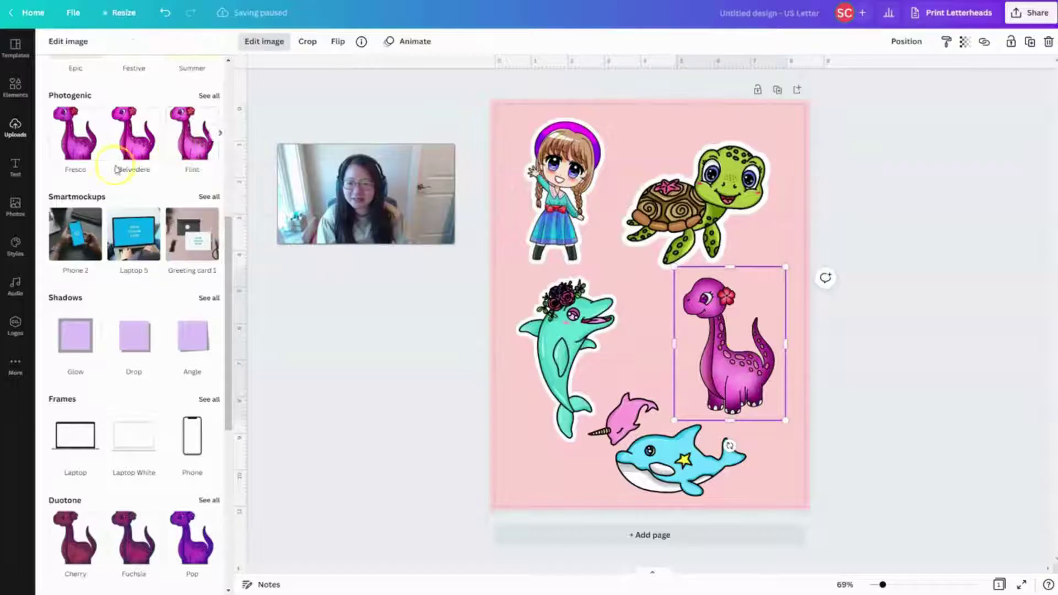
{"action": "scroll", "coordinate": [108, 285], "scroll_direction": "down", "scroll_amount": 2}
{"action": "scroll", "coordinate": [108, 264], "scroll_direction": "up", "scroll_amount": 1}
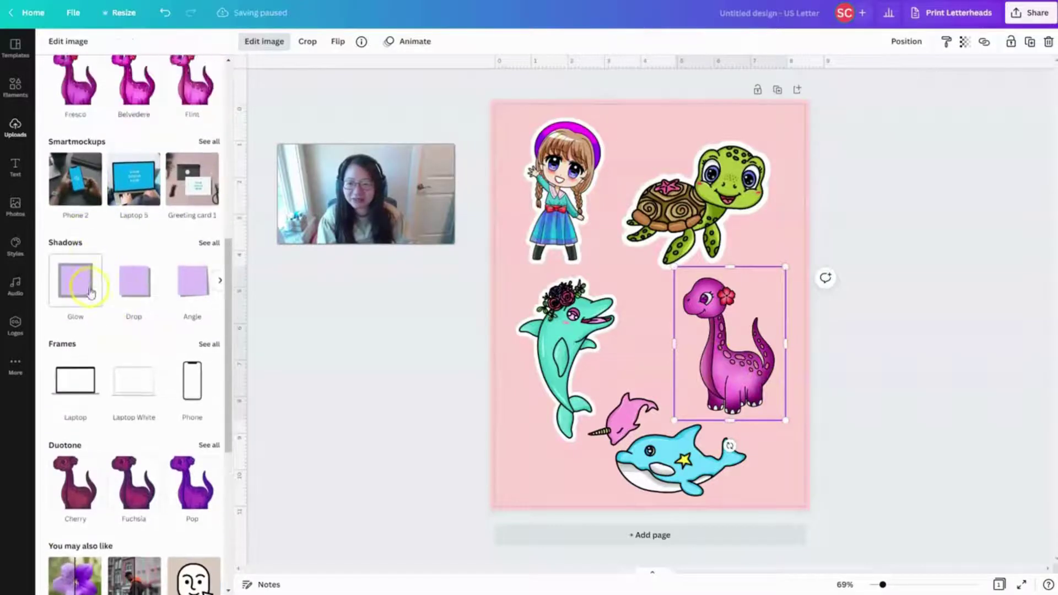
{"action": "left_click", "coordinate": [76, 280]}
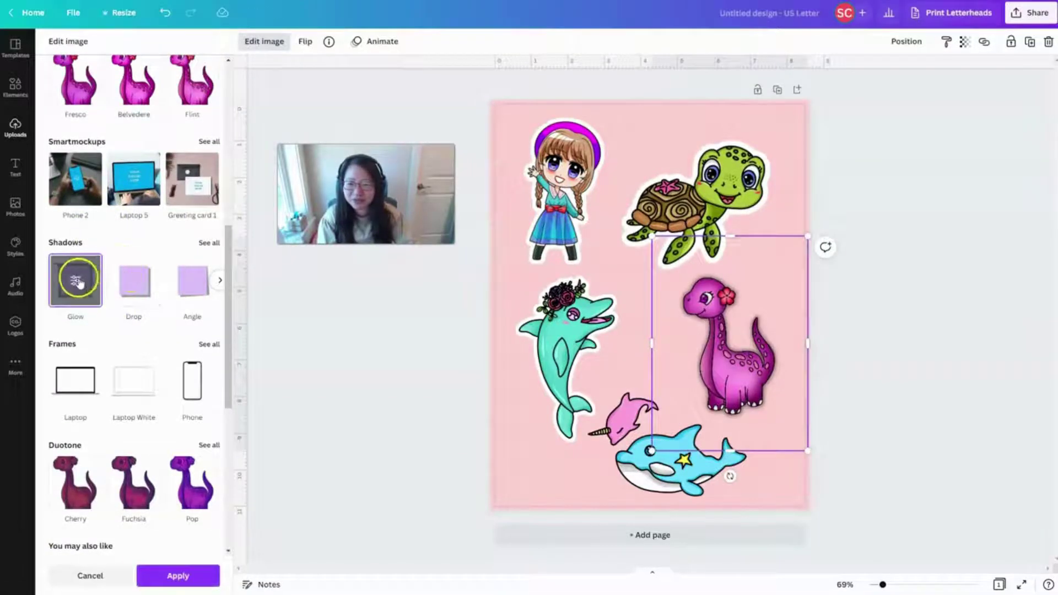
{"action": "left_click", "coordinate": [76, 281]}
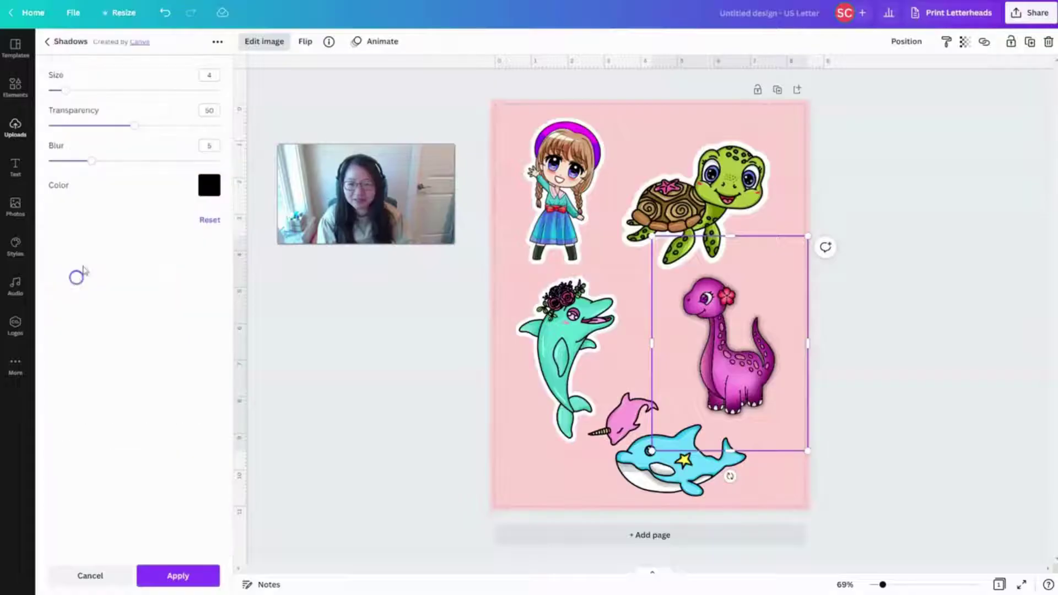
Set the dinosaur's glow to transparency 98, blur 1, size 14 and white from Pasture of Dreams, and select the whale image.
{"action": "left_click_drag", "start_coordinate": [132, 127], "coordinate": [217, 126]}
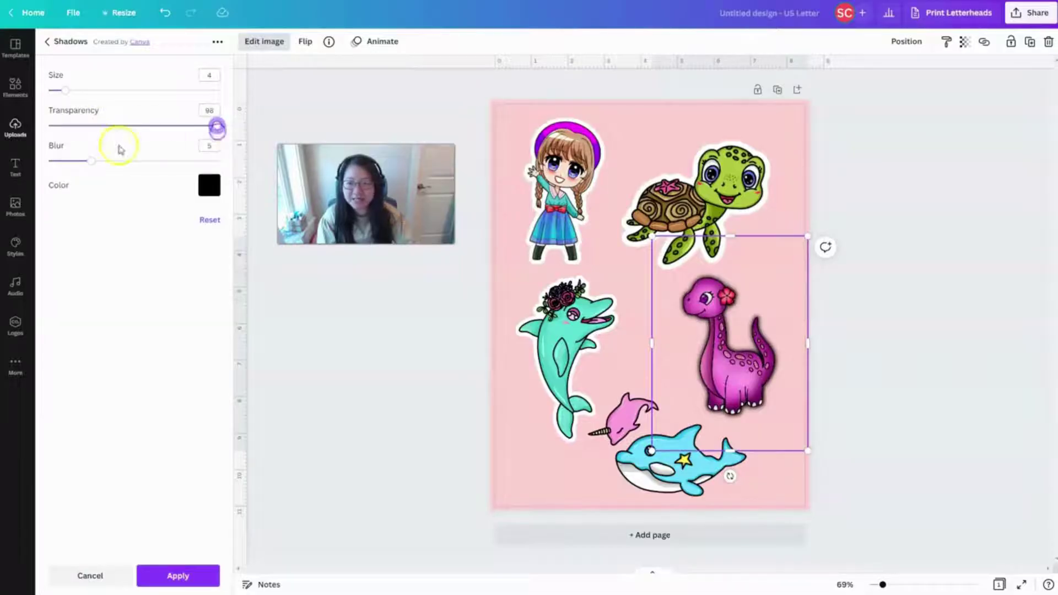
{"action": "left_click_drag", "start_coordinate": [93, 161], "coordinate": [55, 162]}
{"action": "left_click_drag", "start_coordinate": [65, 90], "coordinate": [108, 91]}
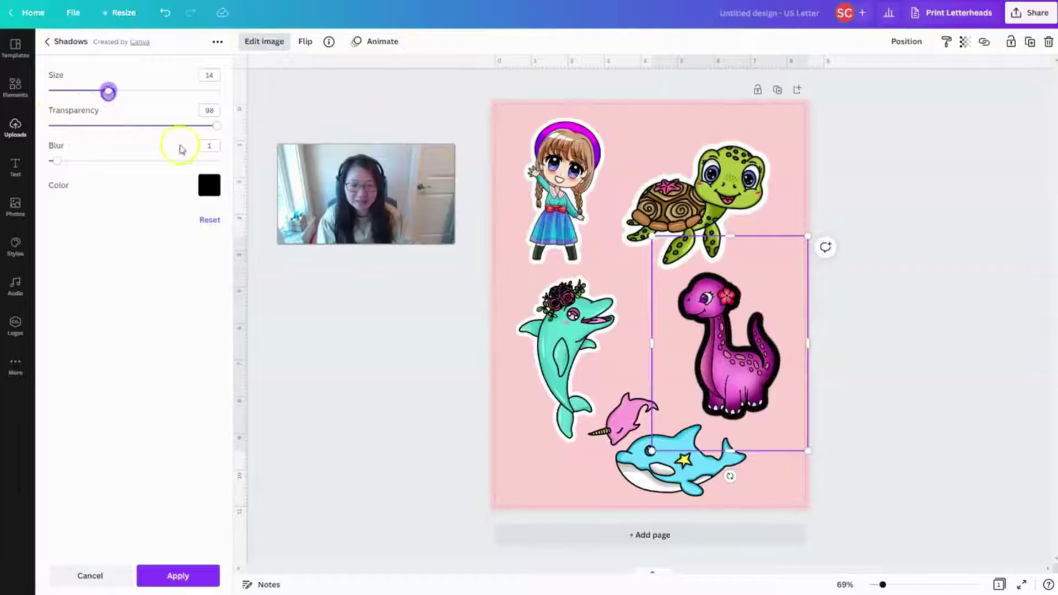
{"action": "left_click", "coordinate": [209, 185]}
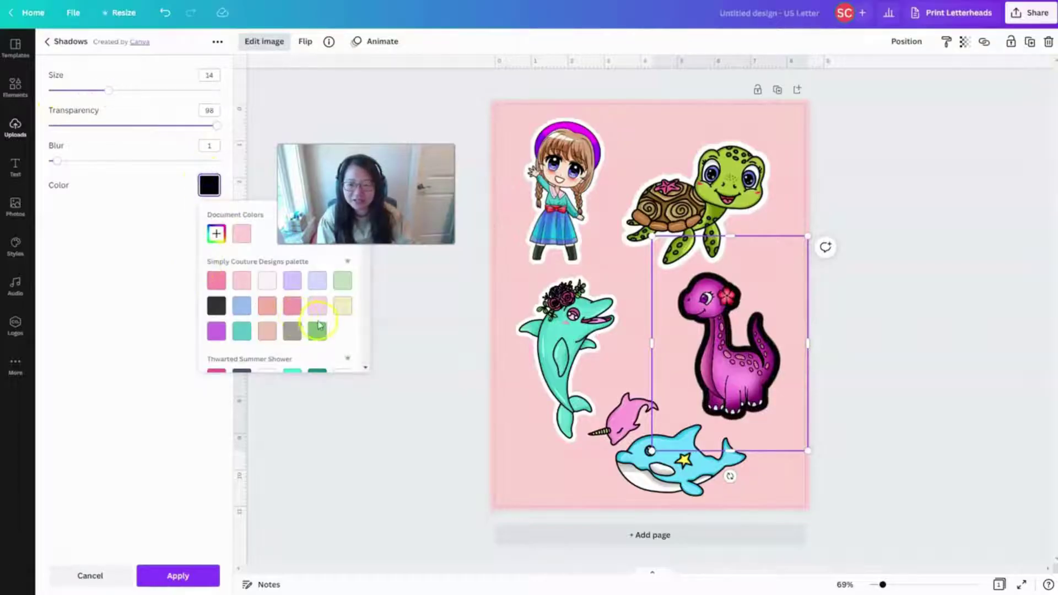
{"action": "scroll", "coordinate": [317, 322], "scroll_direction": "down", "scroll_amount": 3}
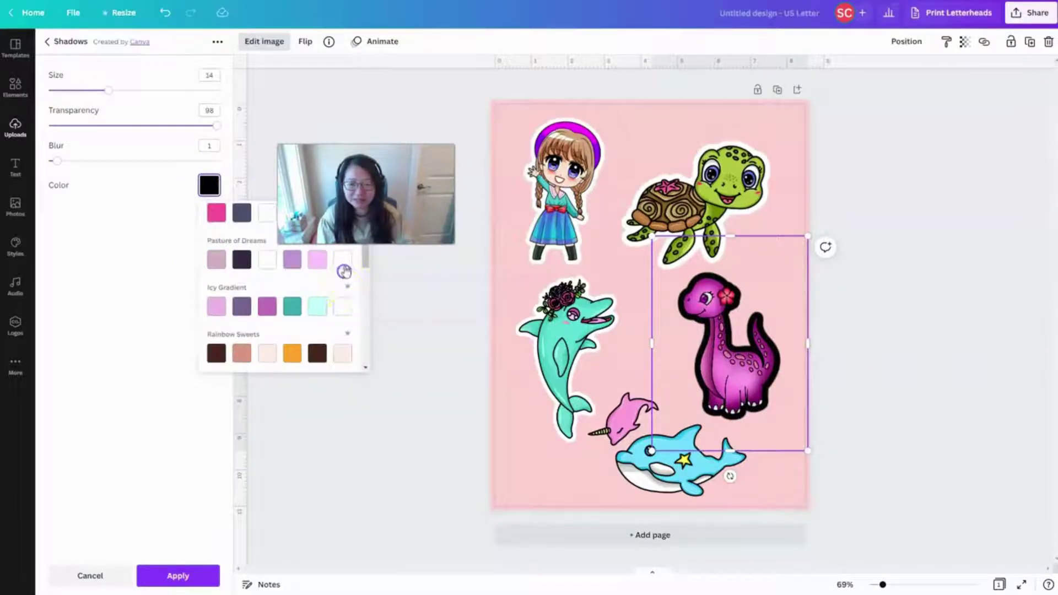
{"action": "left_click", "coordinate": [344, 271]}
{"action": "left_click", "coordinate": [661, 474]}
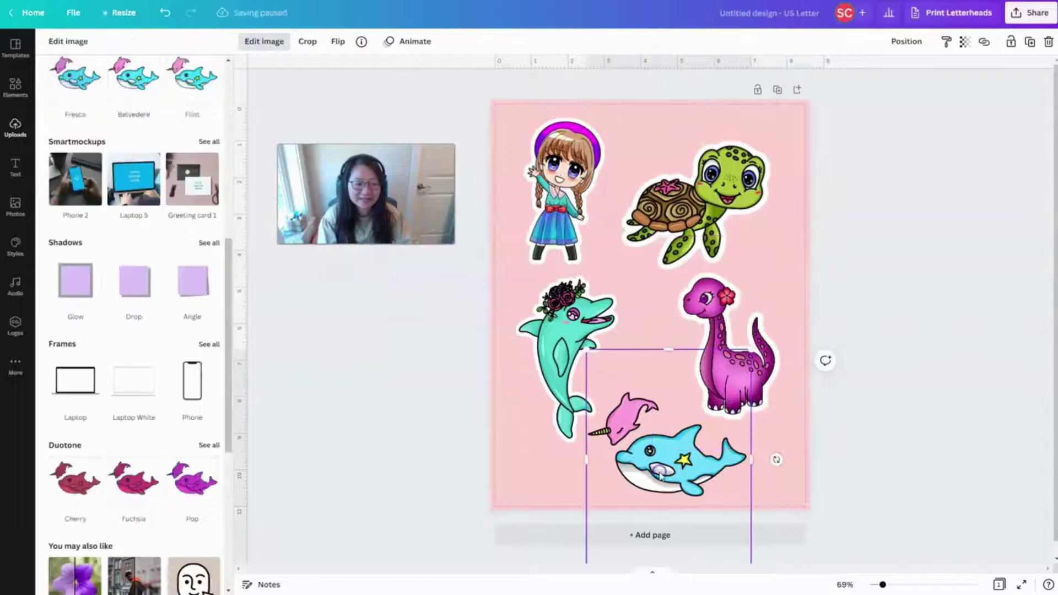
Nudge the whale image slightly sideways, give it a Glow shadow effect and open the glow's settings.
{"action": "left_click_drag", "start_coordinate": [681, 472], "coordinate": [685, 472]}
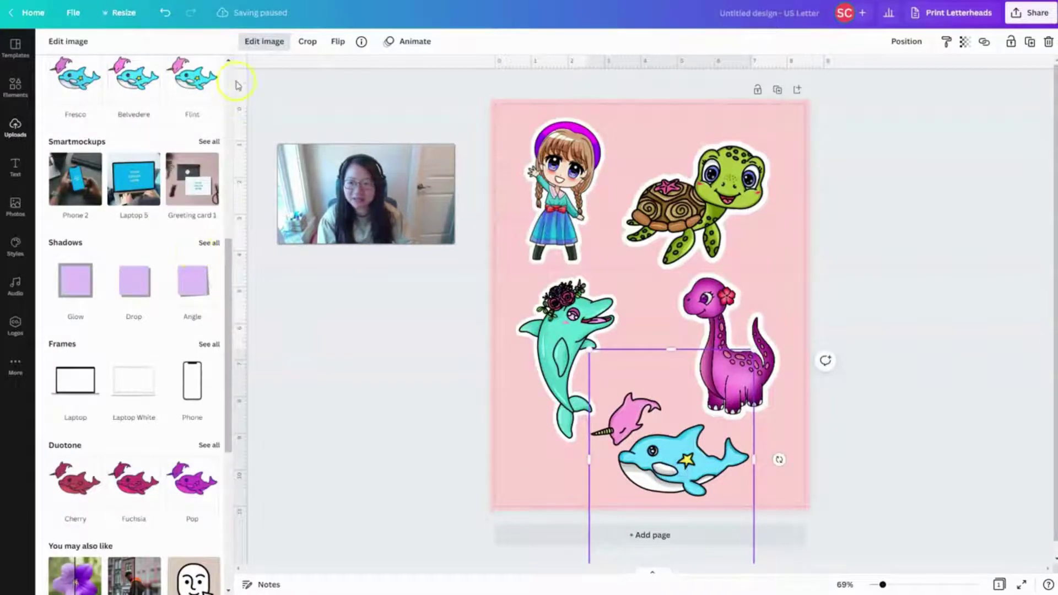
{"action": "left_click", "coordinate": [256, 44]}
{"action": "left_click", "coordinate": [76, 278]}
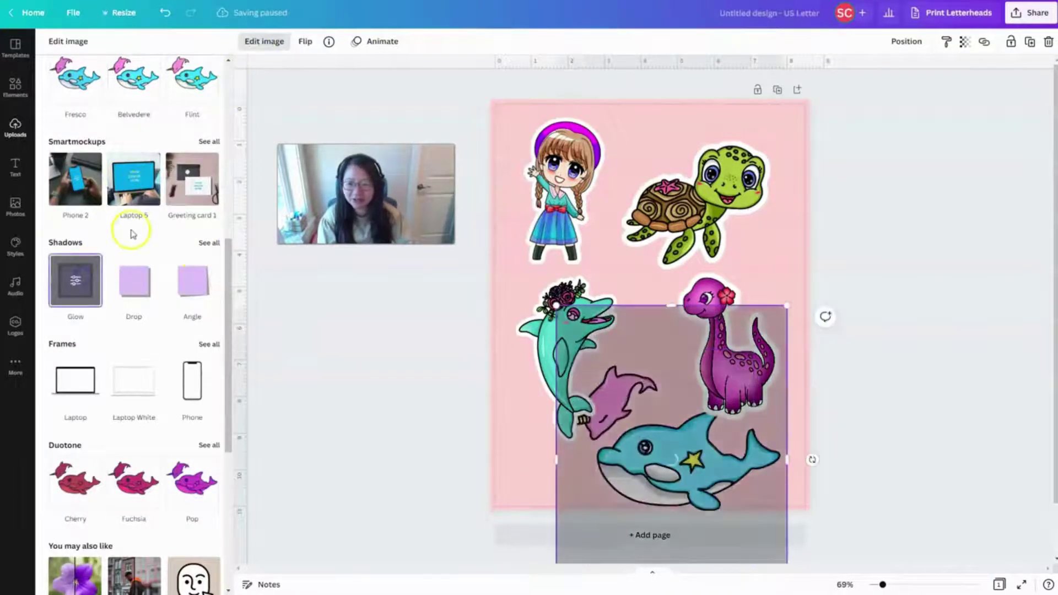
{"action": "left_click", "coordinate": [75, 280]}
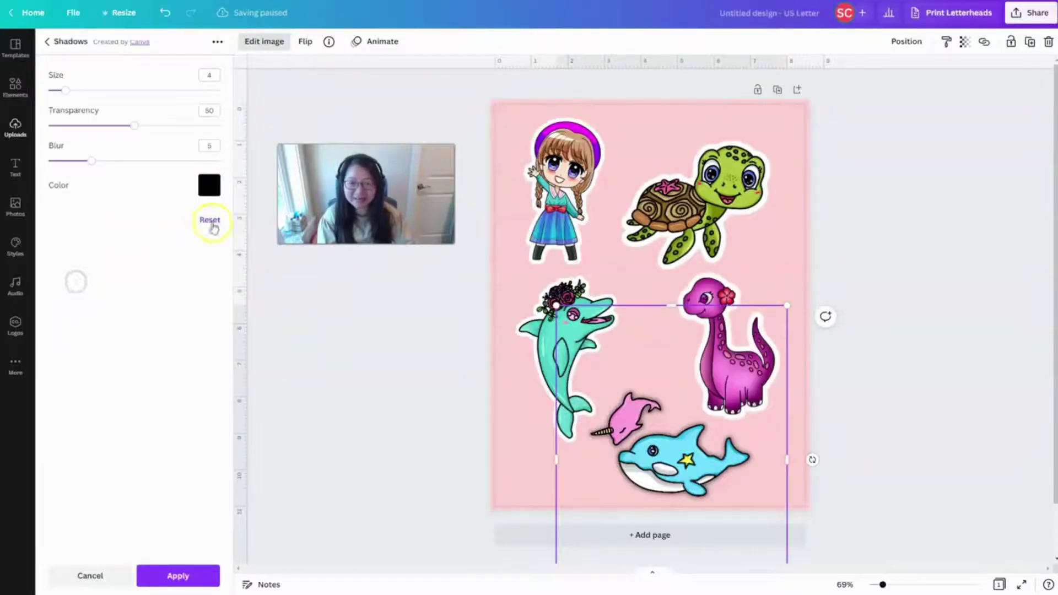
Set the whale's glow shadow to transparency 100, blur 0 and size 9.
{"action": "left_click_drag", "start_coordinate": [137, 130], "coordinate": [220, 126]}
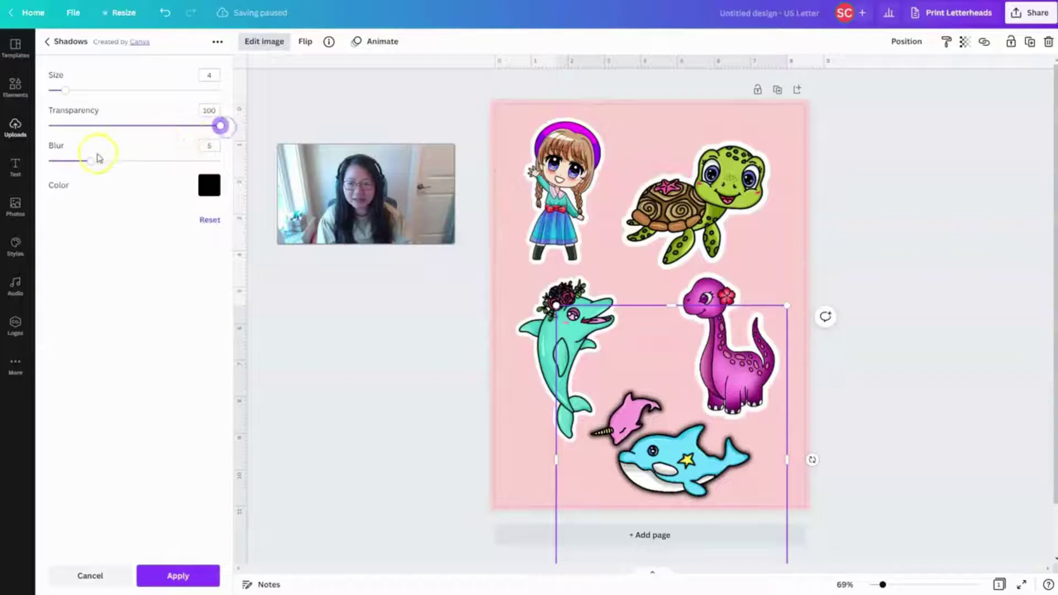
{"action": "left_click_drag", "start_coordinate": [92, 161], "coordinate": [50, 160]}
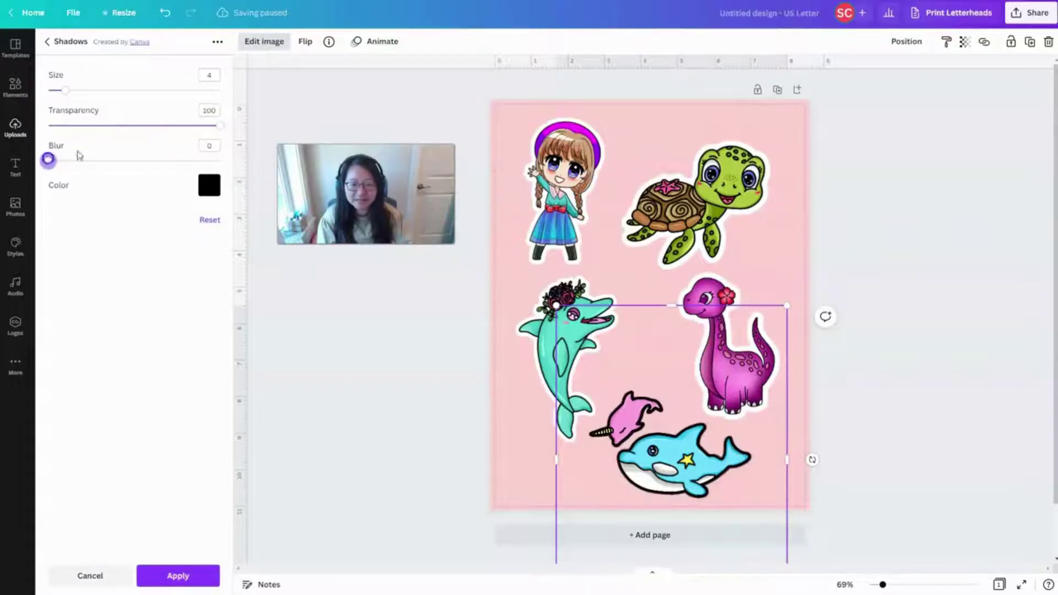
{"action": "left_click_drag", "start_coordinate": [65, 90], "coordinate": [90, 93]}
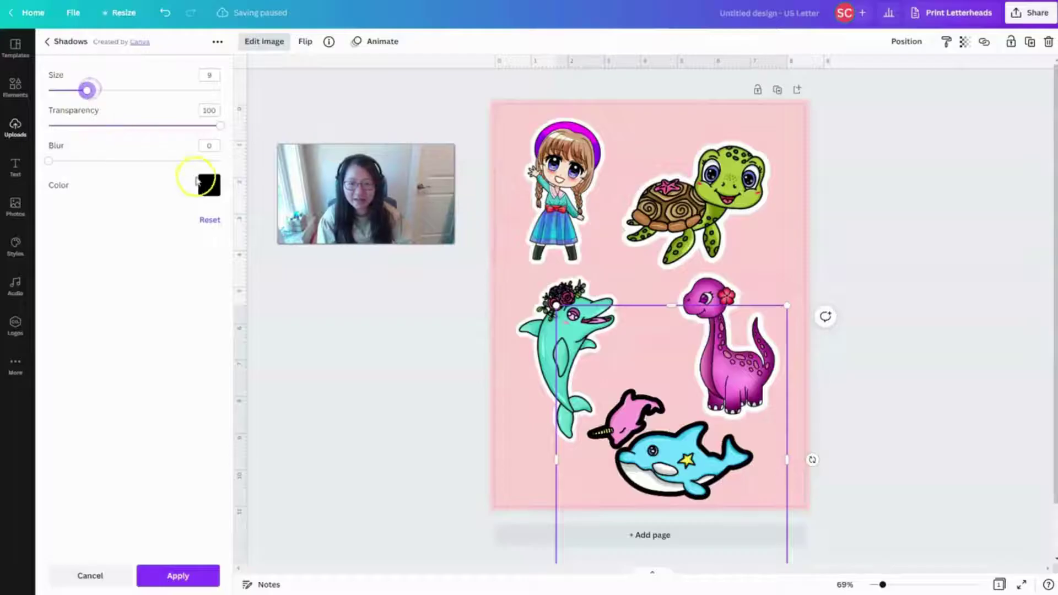
Color the whale's glow white from the Thwarted Summer Shower palette and enlarge the glow to size 14.
{"action": "left_click", "coordinate": [209, 185]}
{"action": "scroll", "coordinate": [309, 328], "scroll_direction": "down", "scroll_amount": 1}
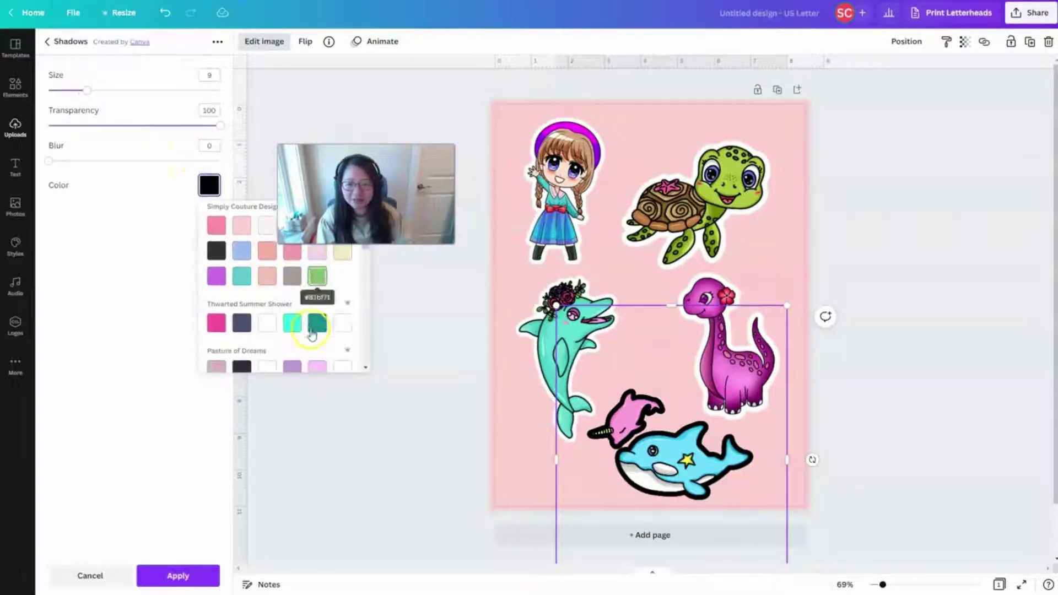
{"action": "left_click", "coordinate": [342, 325]}
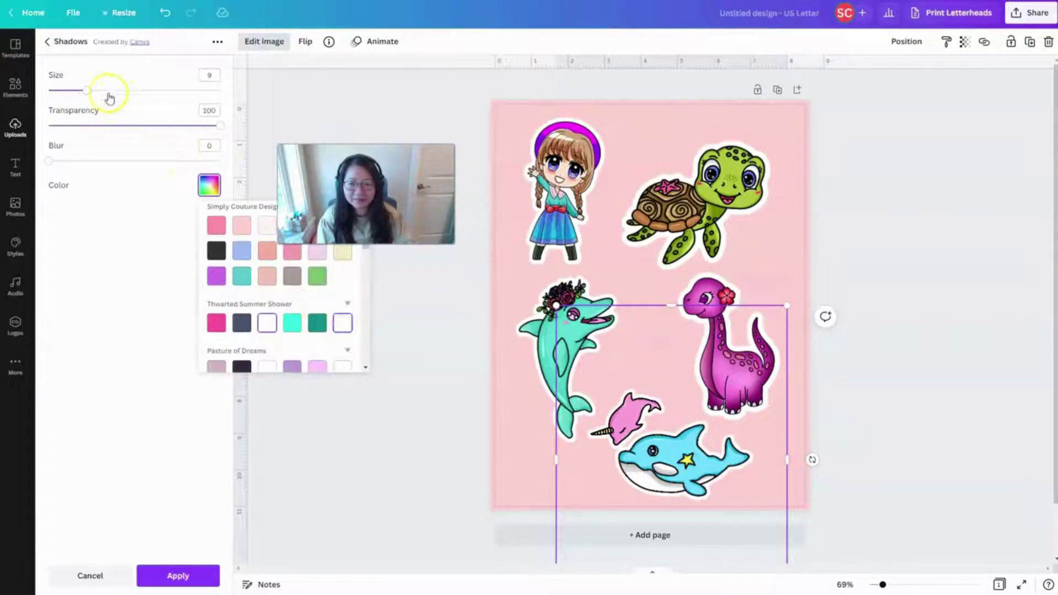
{"action": "left_click_drag", "start_coordinate": [87, 90], "coordinate": [93, 91]}
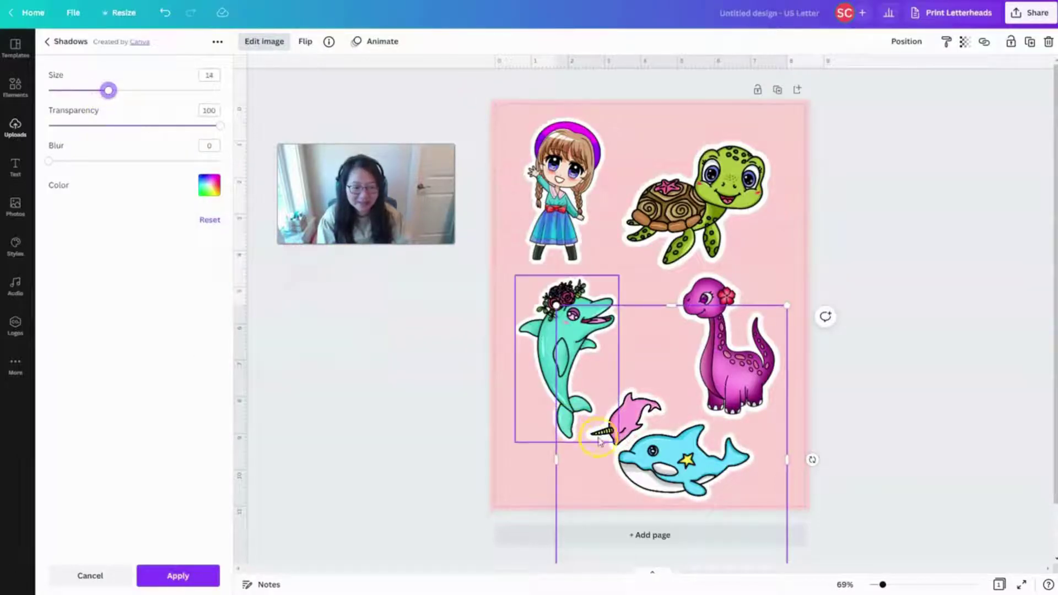
{"action": "left_click", "coordinate": [659, 459]}
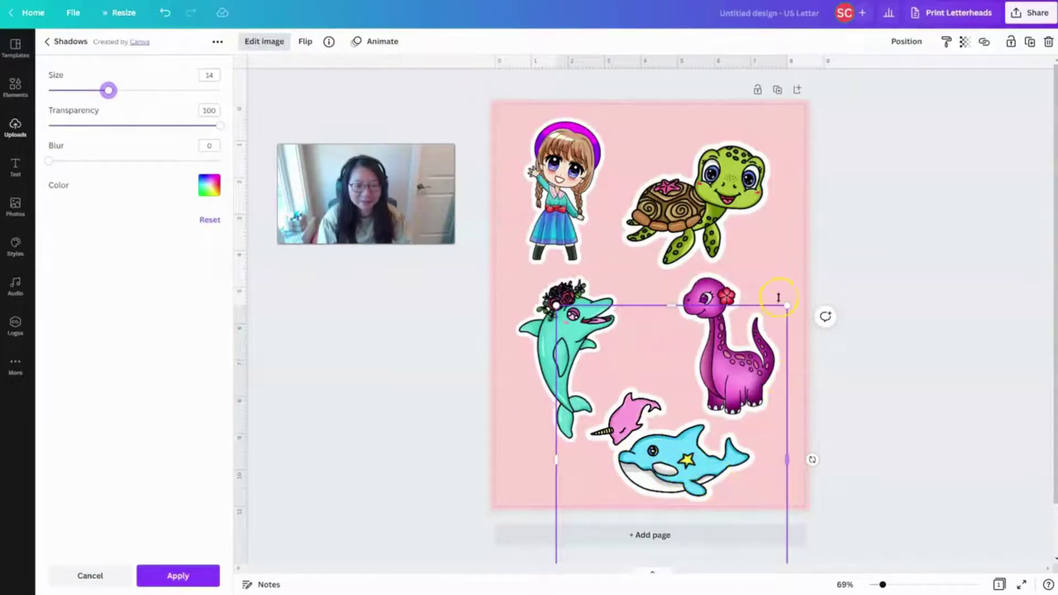
{"action": "left_click", "coordinate": [1051, 181]}
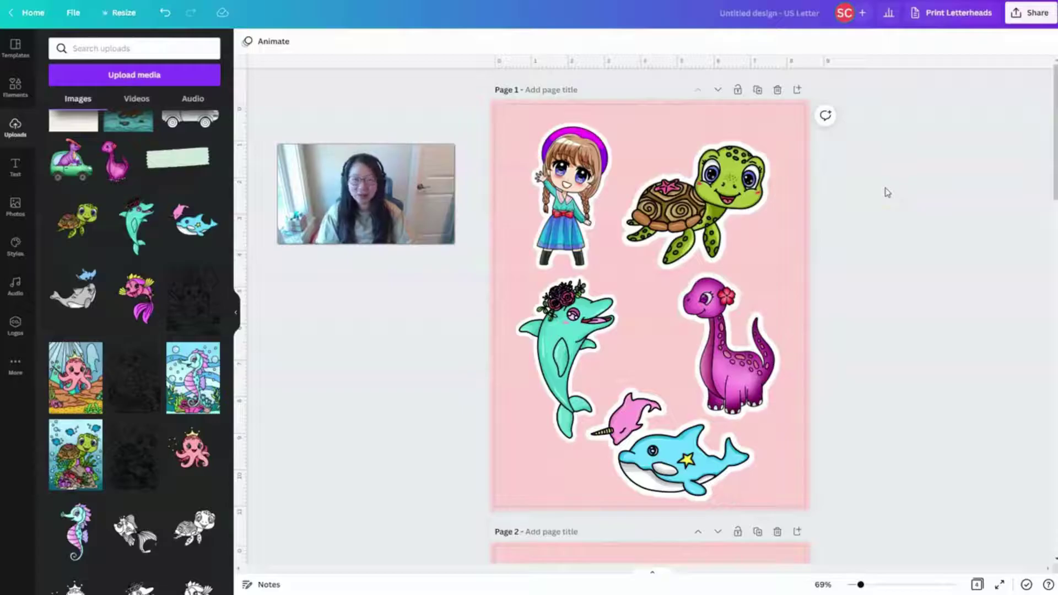
Download only page 1 of the design as a PNG.
{"action": "left_click", "coordinate": [644, 357]}
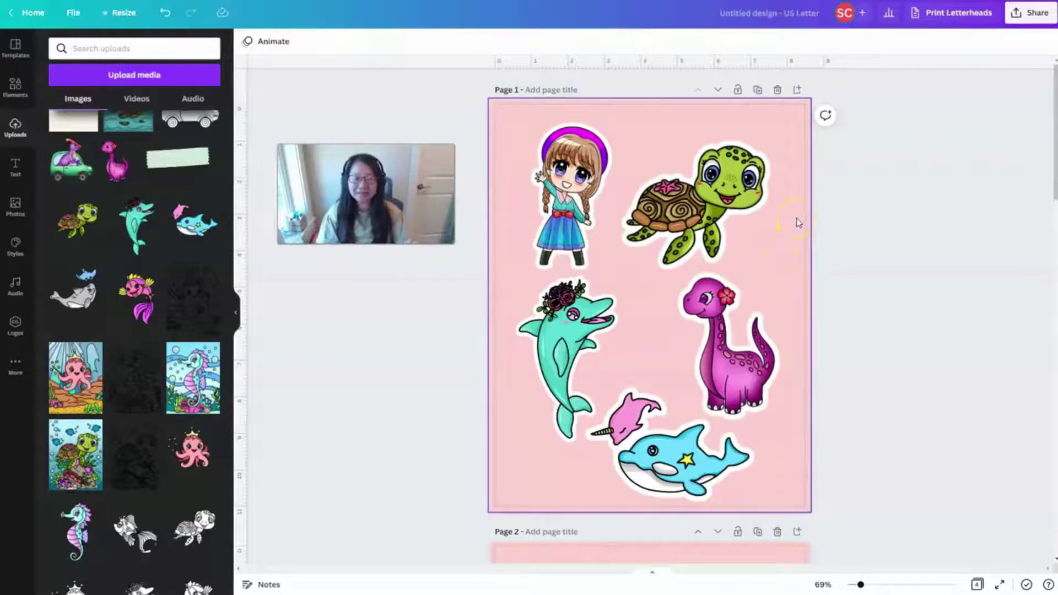
{"action": "left_click", "coordinate": [774, 125]}
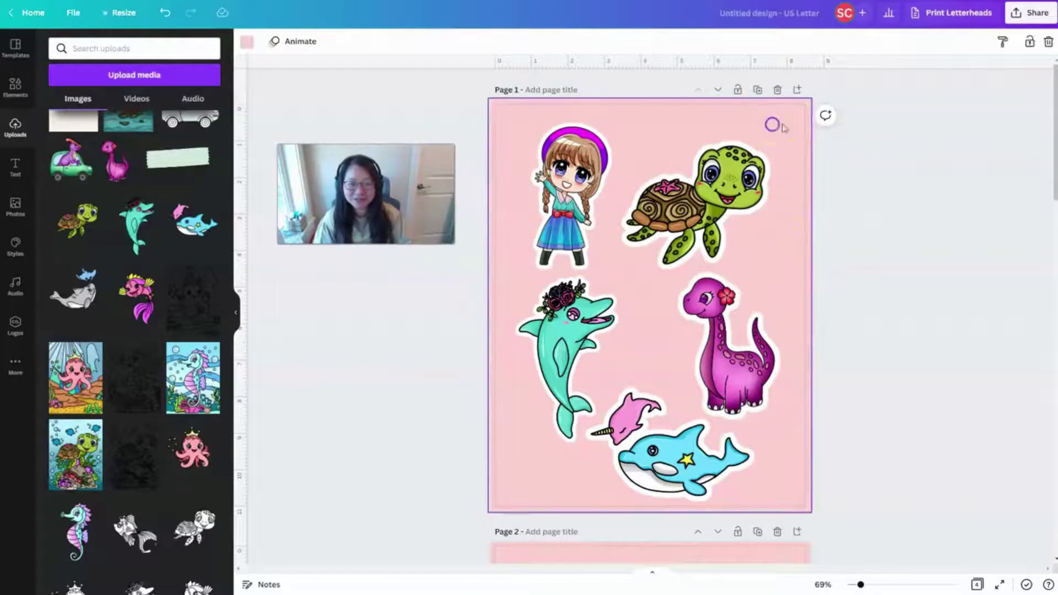
{"action": "left_click", "coordinate": [1029, 13]}
{"action": "left_click", "coordinate": [891, 277]}
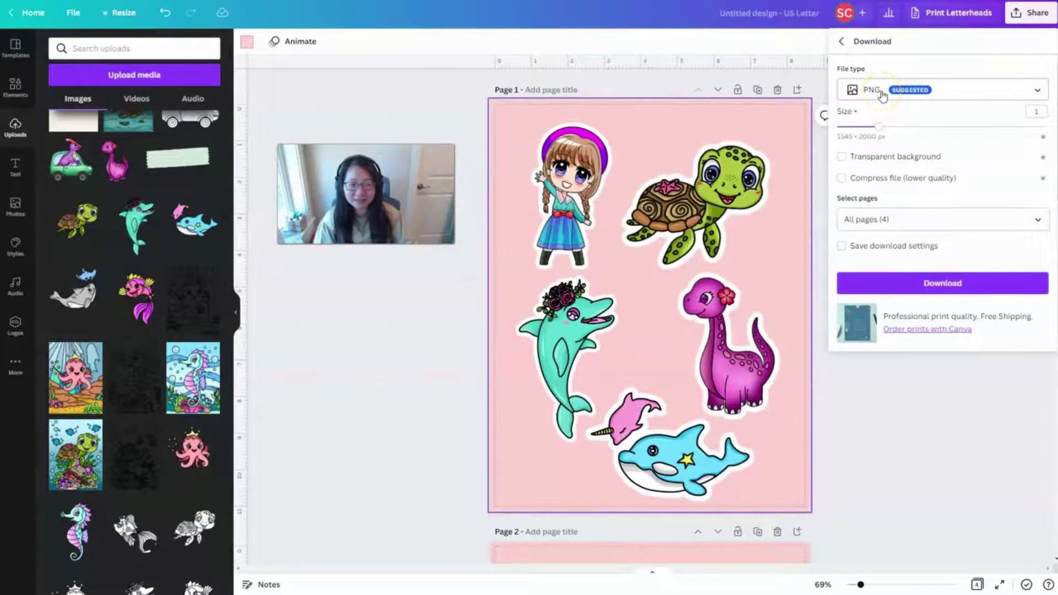
{"action": "left_click", "coordinate": [1033, 222]}
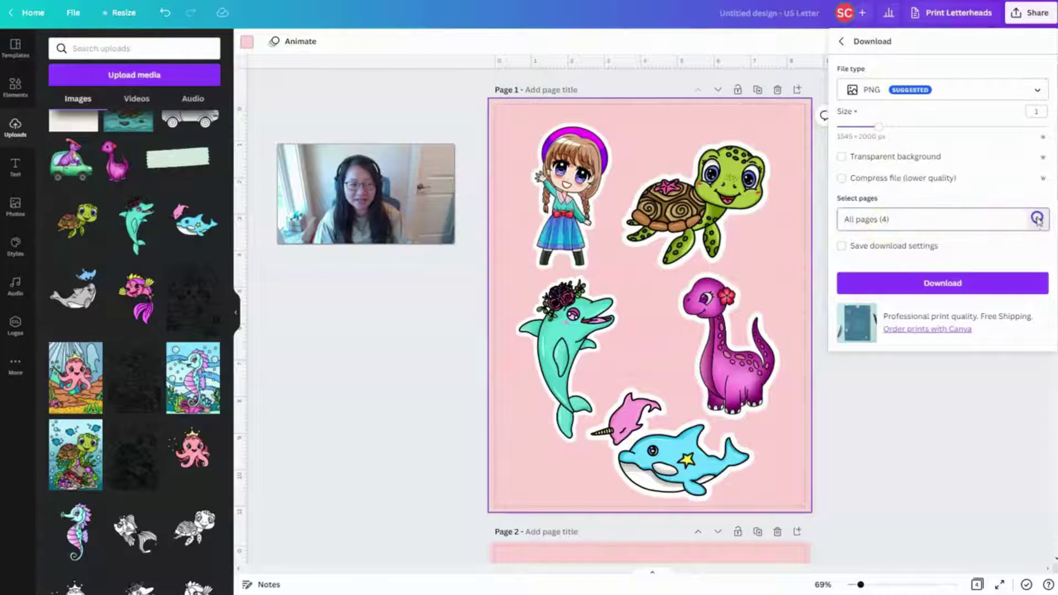
{"action": "left_click", "coordinate": [1028, 253]}
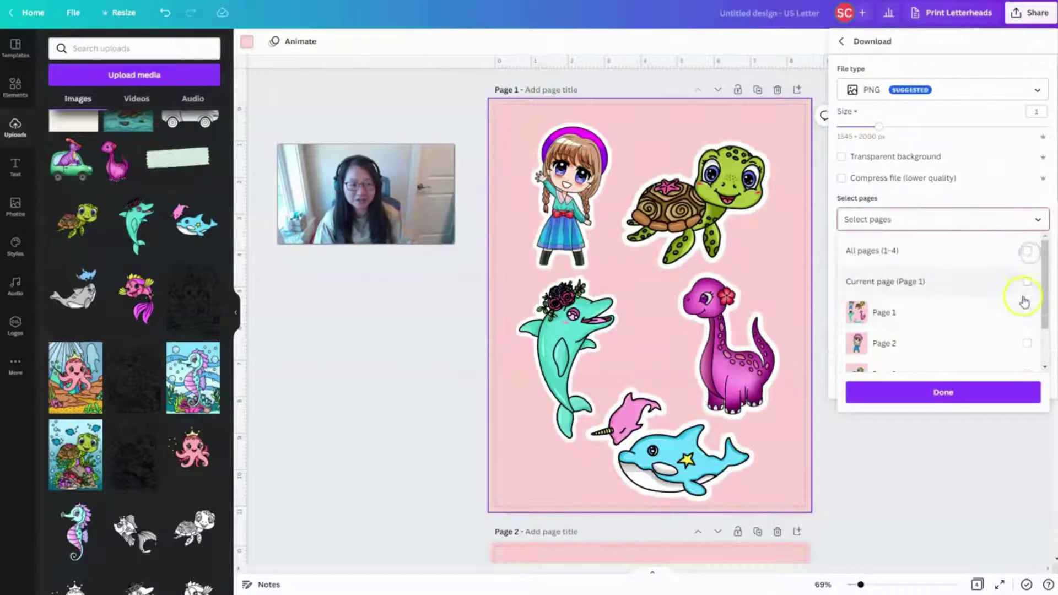
{"action": "left_click", "coordinate": [1026, 312]}
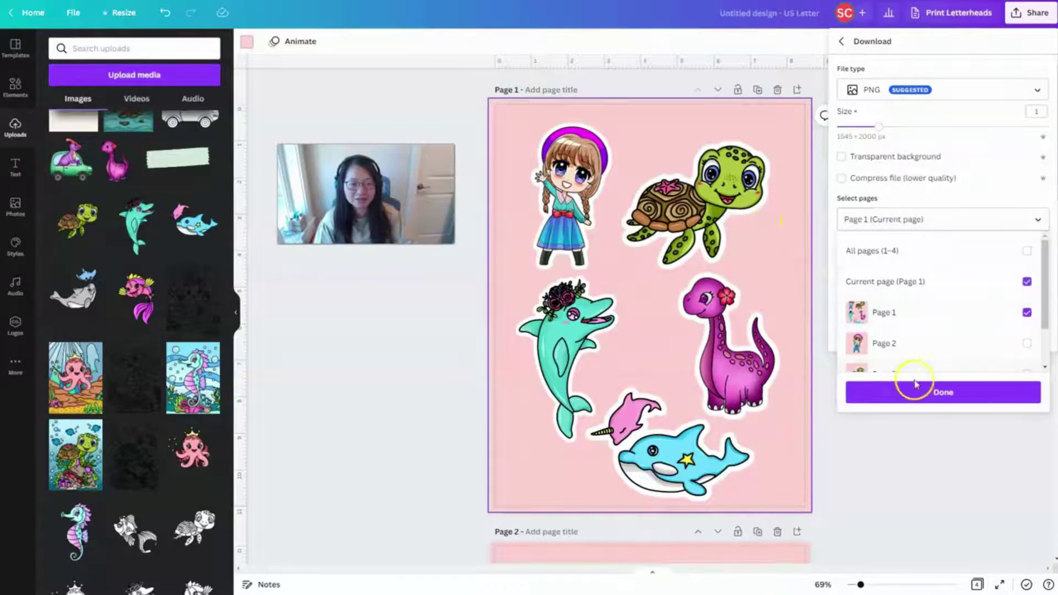
{"action": "left_click", "coordinate": [920, 389]}
{"action": "left_click", "coordinate": [894, 287]}
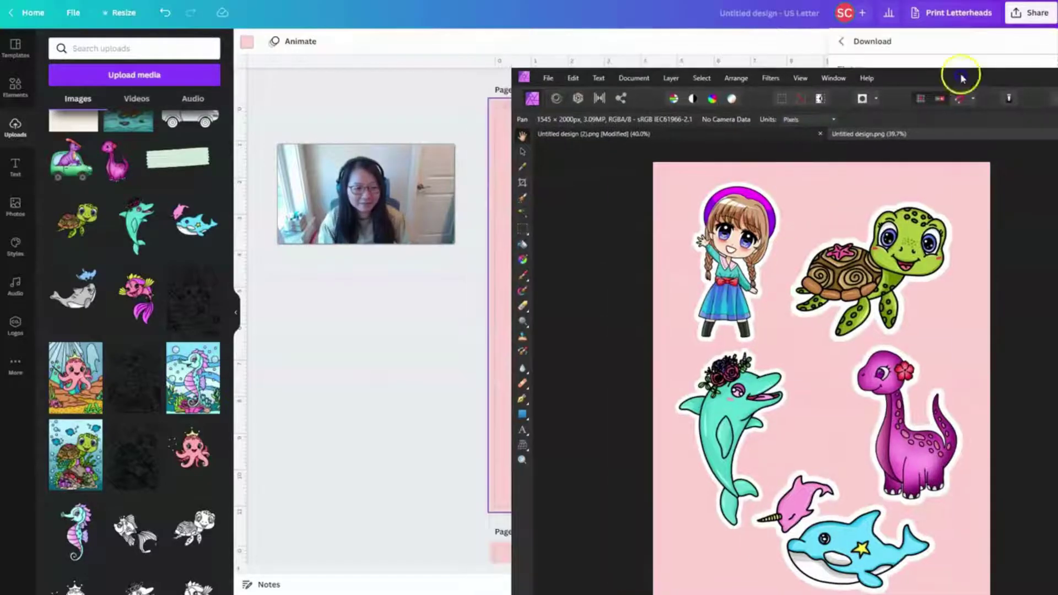
Check the downloaded sticker sheet with its pink background in Affinity Photo, and move that window out of the way.
{"action": "left_click", "coordinate": [720, 189]}
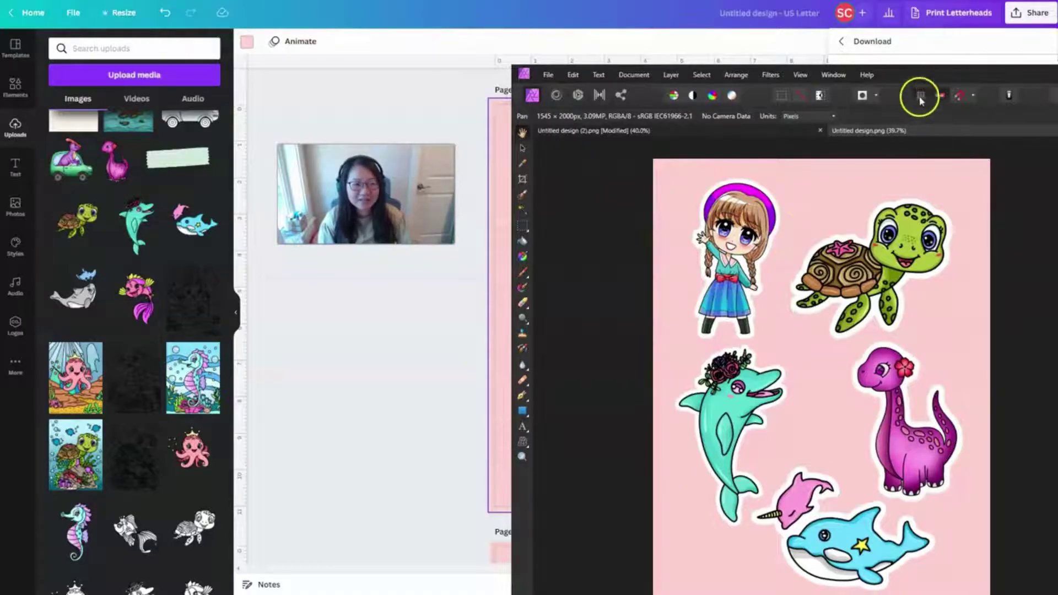
{"action": "left_click_drag", "start_coordinate": [914, 78], "coordinate": [935, 592]}
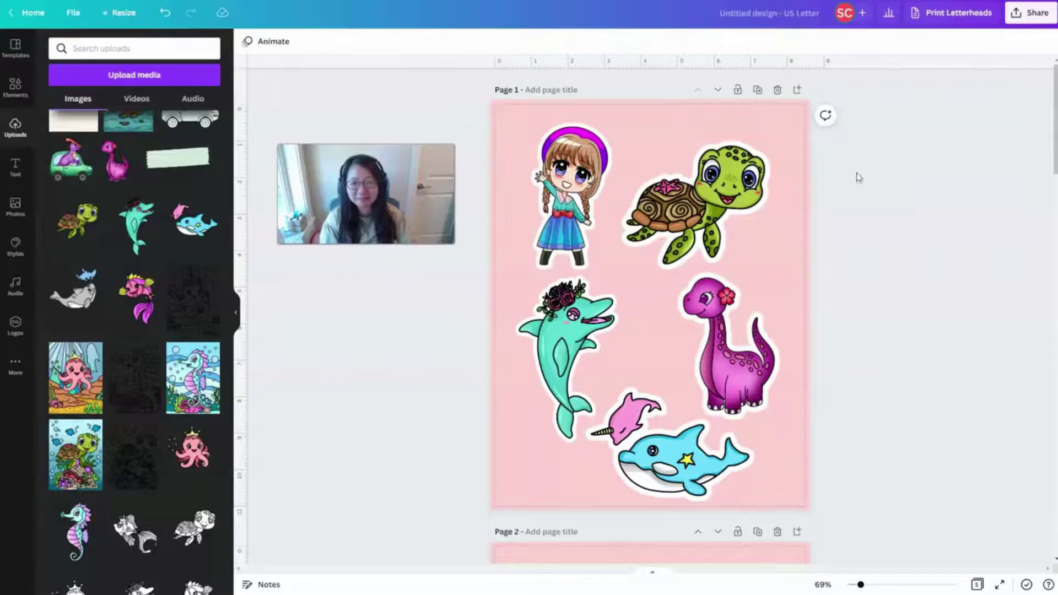
Download only page 1 as a PNG with a transparent background.
{"action": "left_click", "coordinate": [1024, 23]}
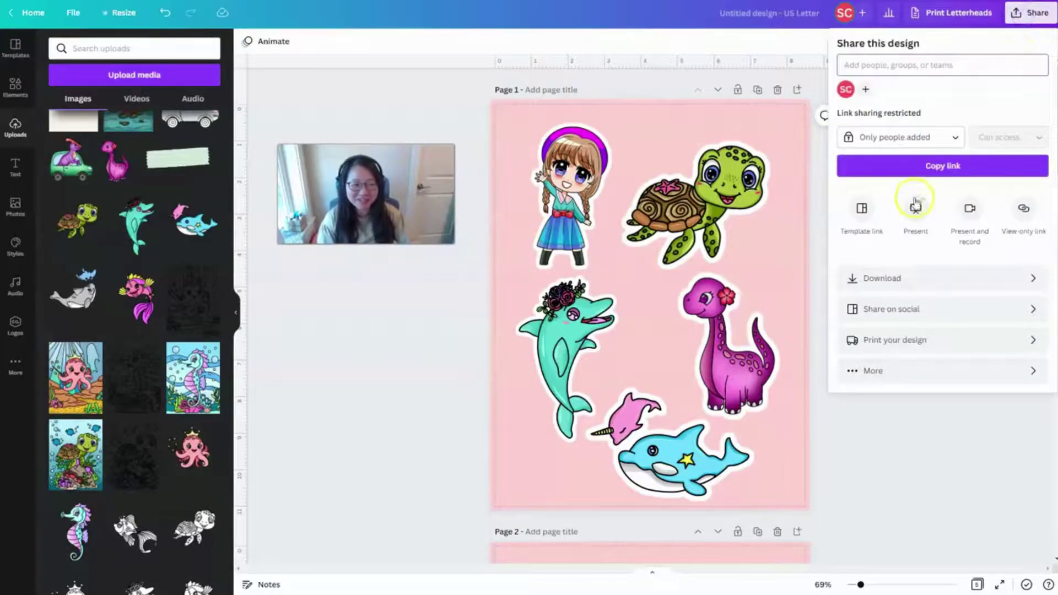
{"action": "left_click", "coordinate": [882, 282]}
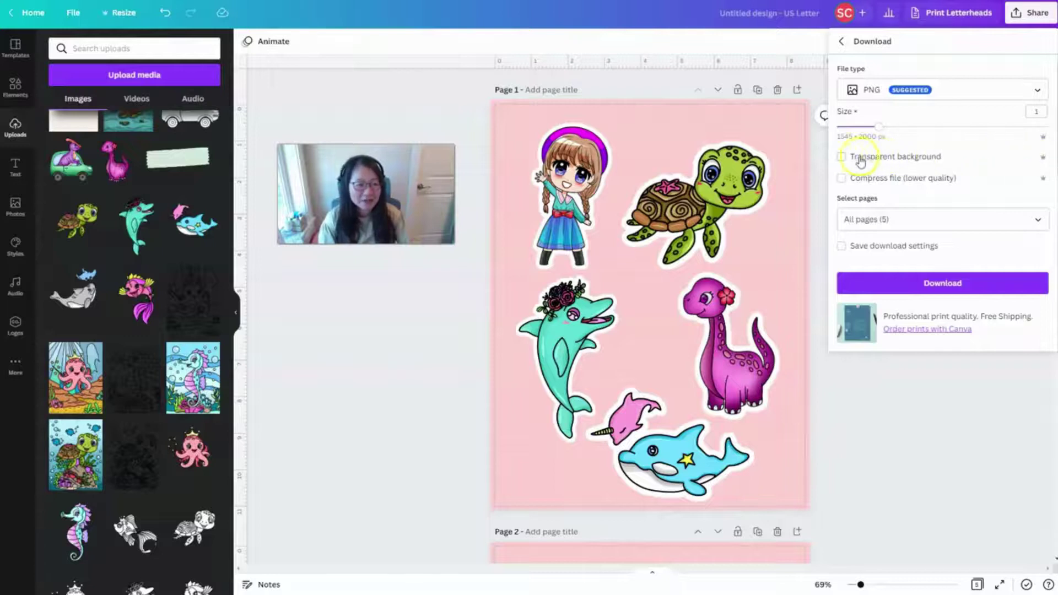
{"action": "left_click", "coordinate": [841, 157]}
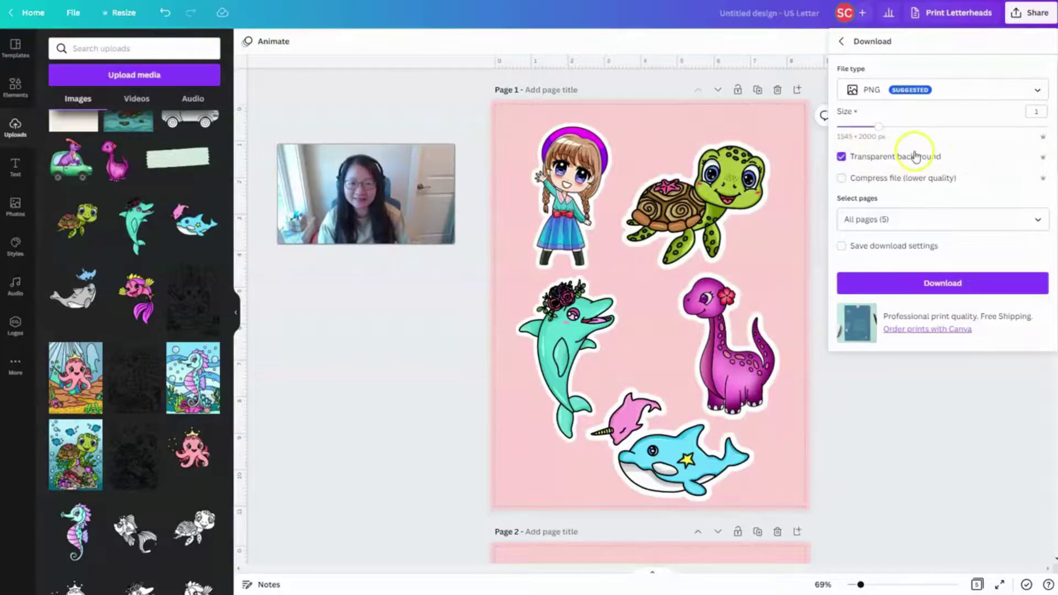
{"action": "left_click", "coordinate": [1041, 219]}
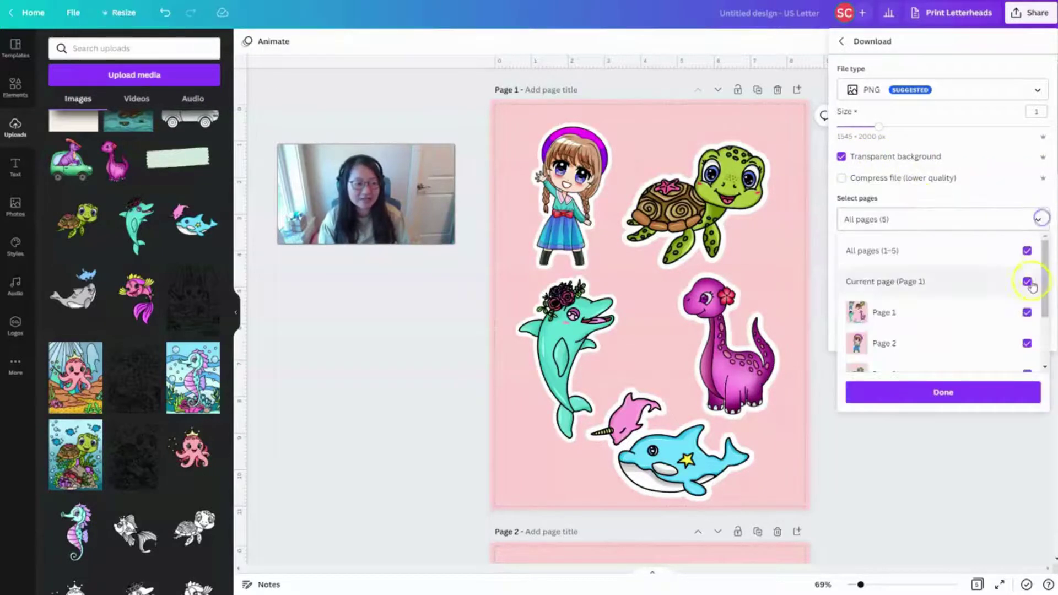
{"action": "left_click", "coordinate": [1026, 252]}
{"action": "left_click", "coordinate": [1026, 312]}
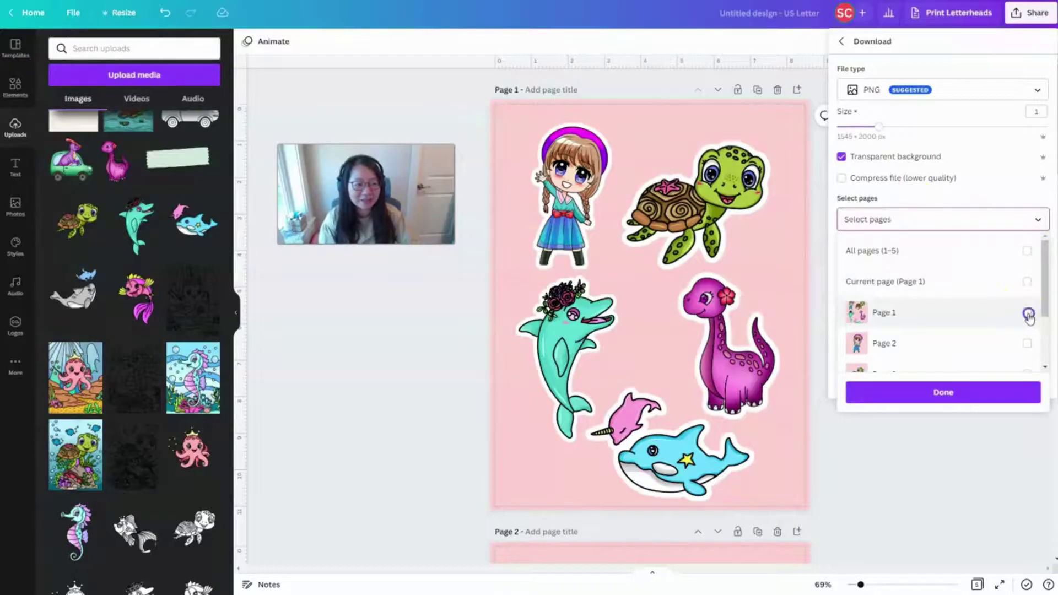
{"action": "left_click", "coordinate": [934, 389]}
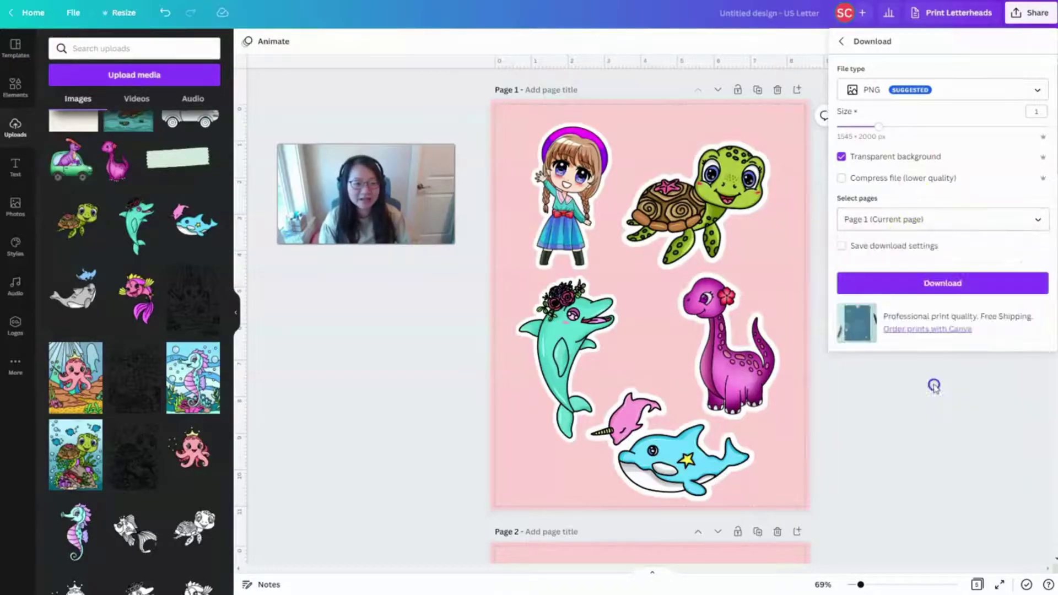
{"action": "left_click", "coordinate": [929, 294]}
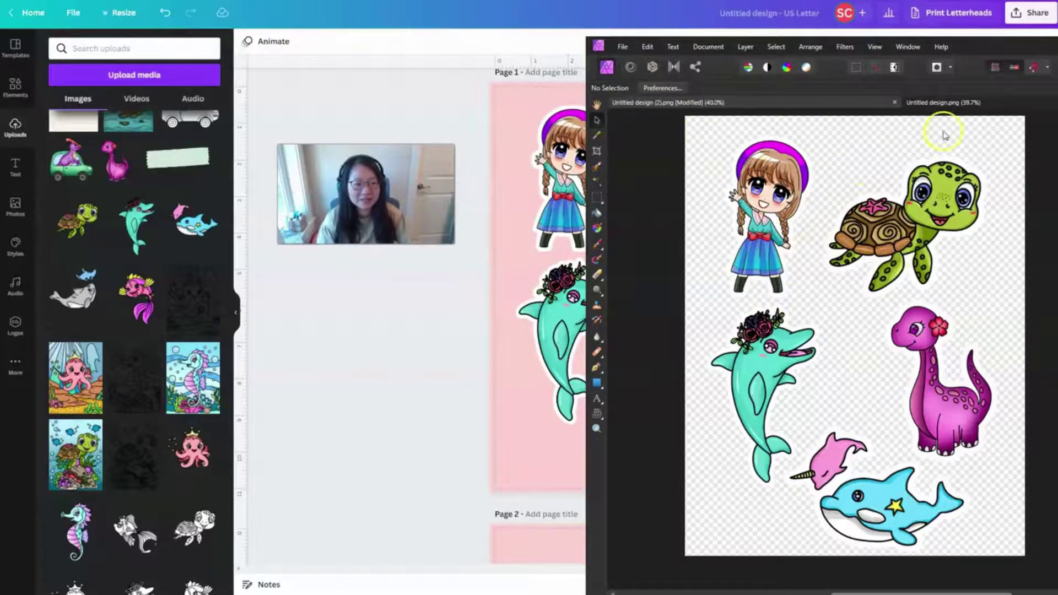
Examine the white outlines around the characters in the transparent PNG in Affinity Photo, and return to Canva.
{"action": "scroll", "coordinate": [782, 249], "scroll_direction": "up", "scroll_amount": 1}
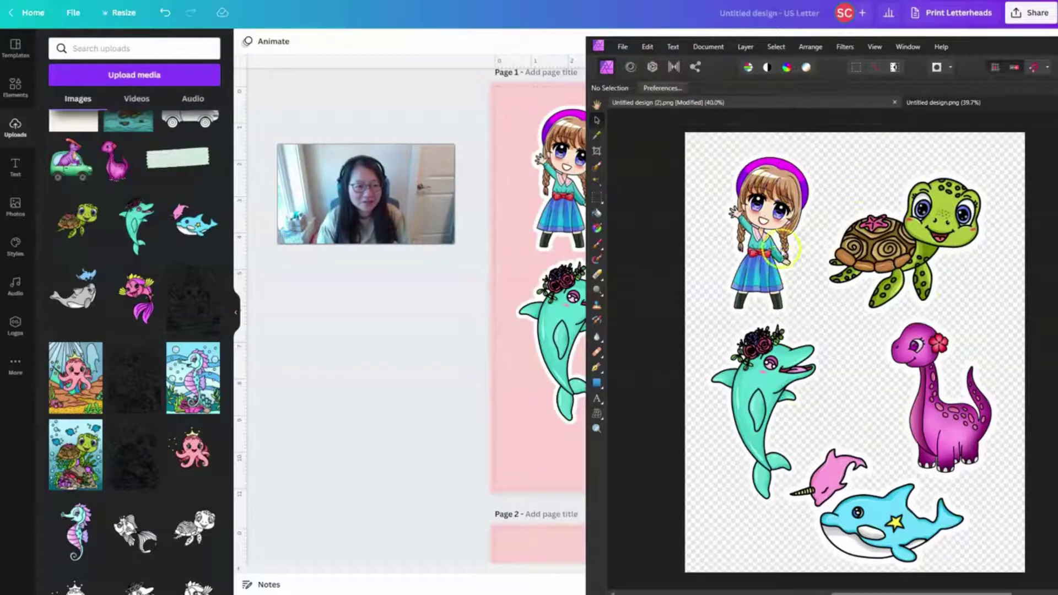
{"action": "scroll", "coordinate": [781, 251], "scroll_direction": "up", "scroll_amount": 3}
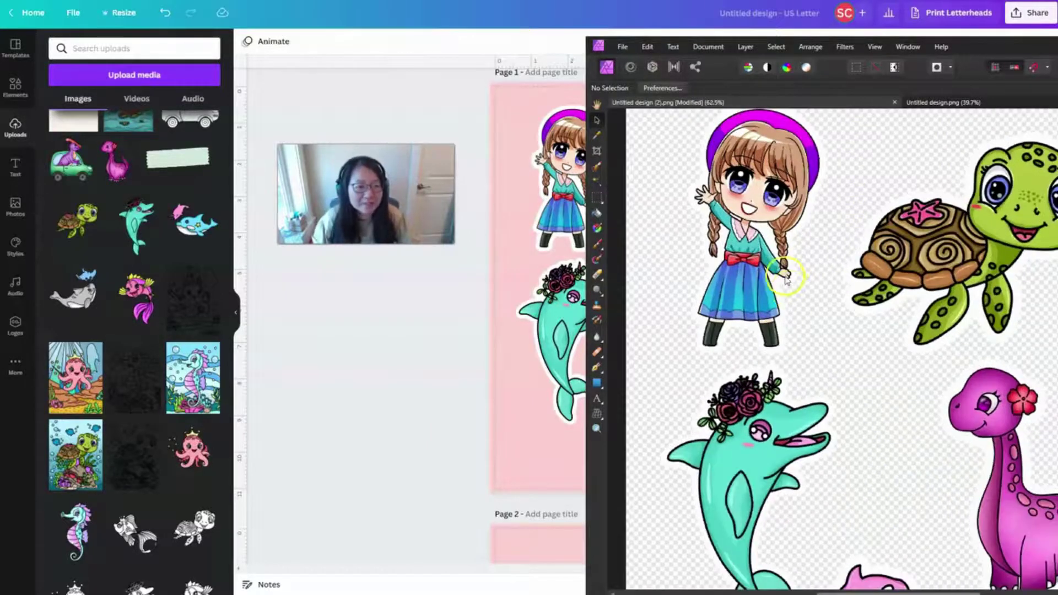
{"action": "left_click", "coordinate": [786, 279]}
{"action": "scroll", "coordinate": [788, 276], "scroll_direction": "up", "scroll_amount": 1}
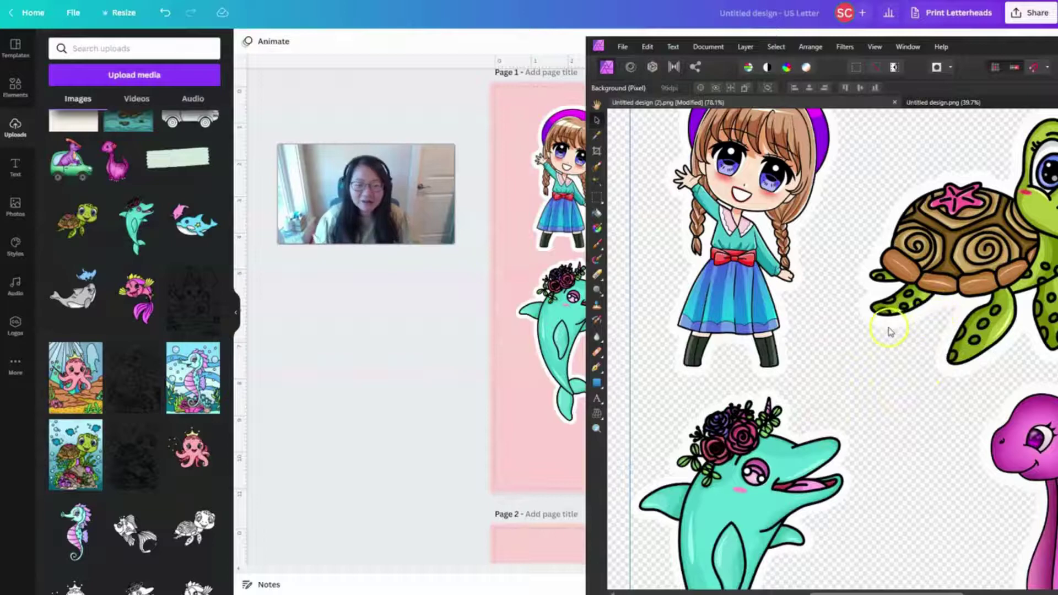
{"action": "scroll", "coordinate": [888, 331], "scroll_direction": "down", "scroll_amount": 2}
{"action": "scroll", "coordinate": [888, 331], "scroll_direction": "down", "scroll_amount": 1}
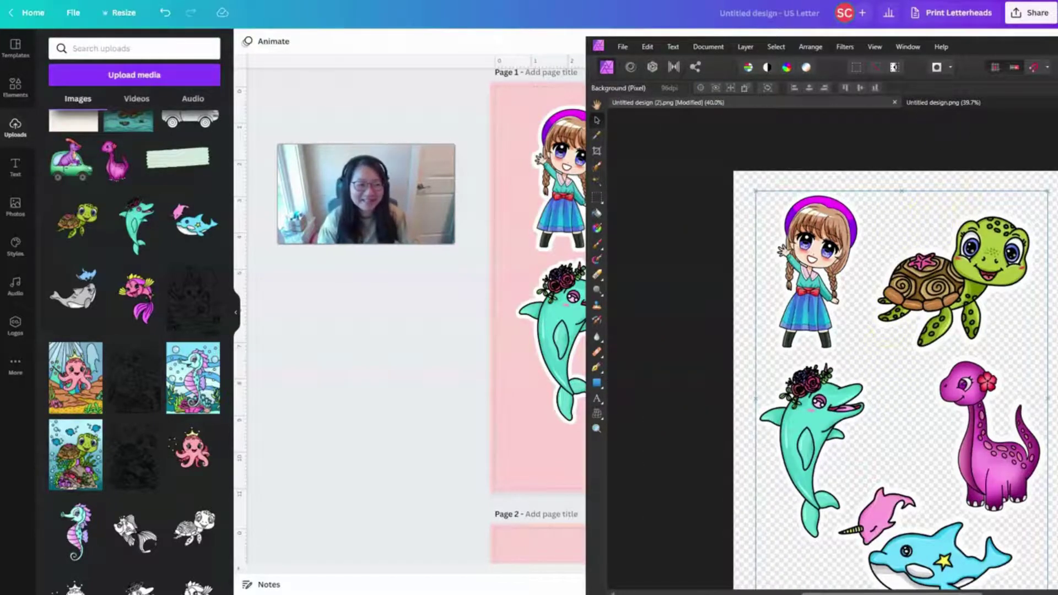
{"action": "key", "text": "alt+Tab"}
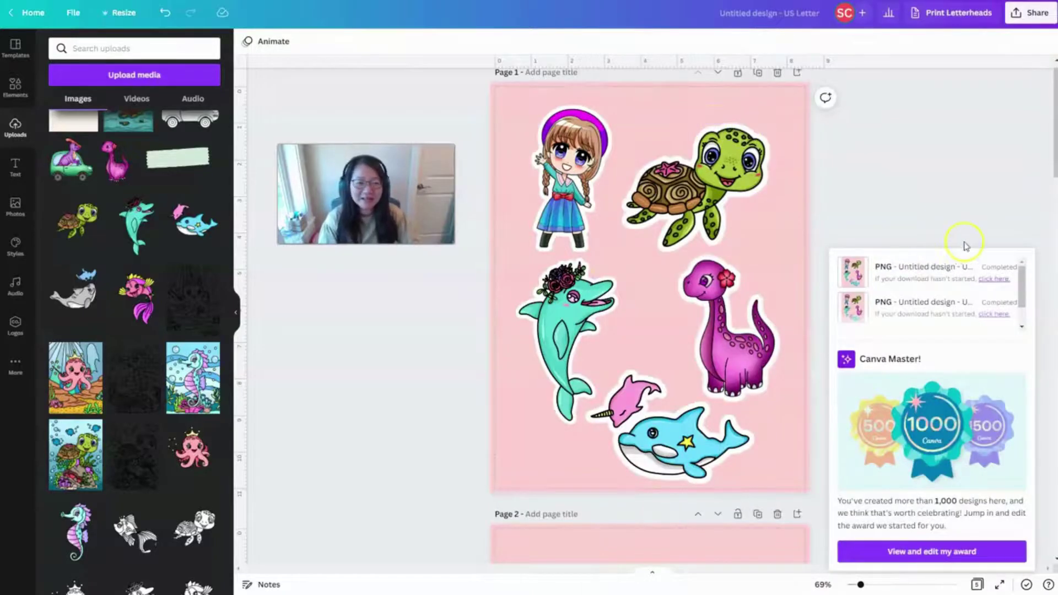
Dismiss the download notification and look over the finished stickers on page 1.
{"action": "left_click", "coordinate": [1010, 204]}
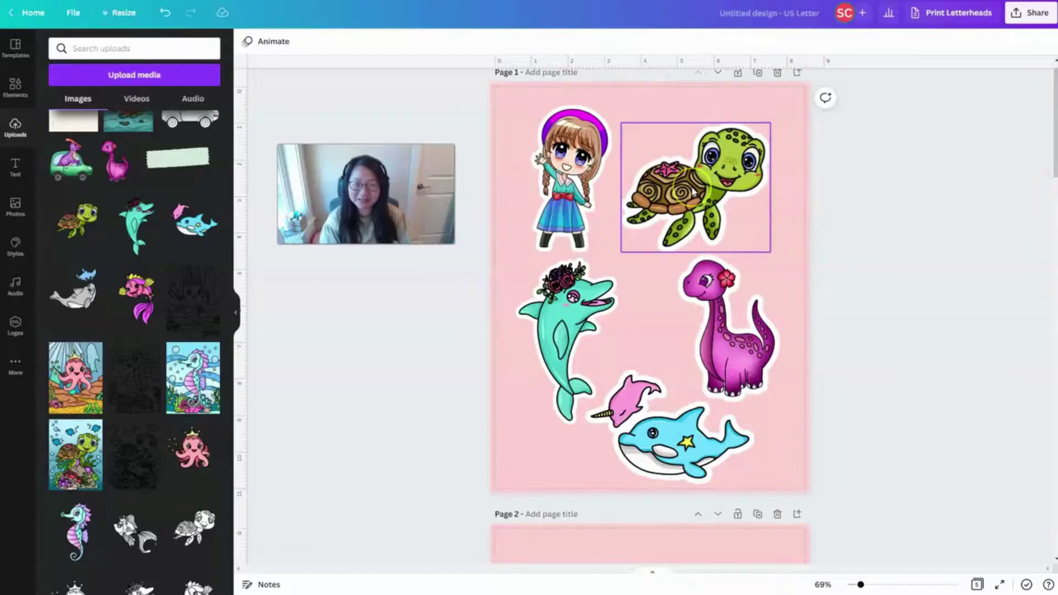
{"action": "scroll", "coordinate": [573, 345], "scroll_direction": "down", "scroll_amount": 1}
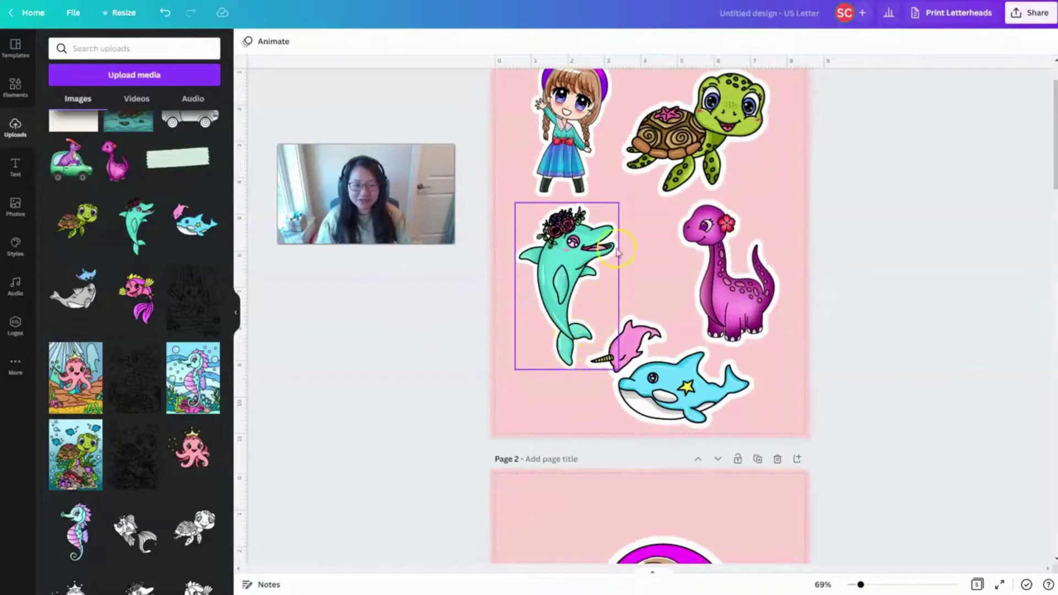
{"action": "scroll", "coordinate": [663, 393], "scroll_direction": "down", "scroll_amount": 1}
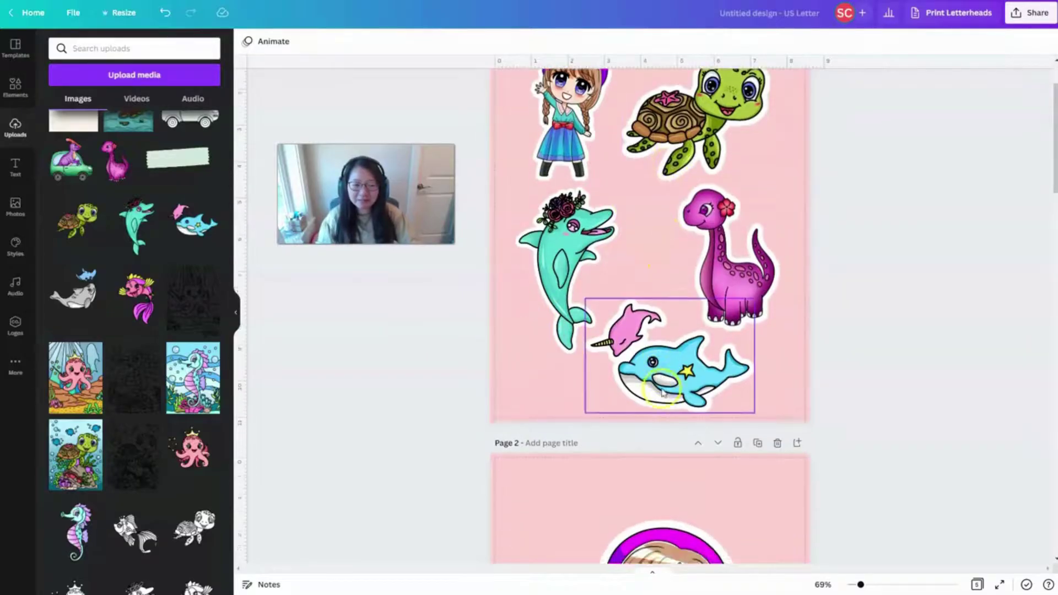
Look over the individual character stickers on pages 2 to 4 of the design.
{"action": "scroll", "coordinate": [663, 393], "scroll_direction": "down", "scroll_amount": 4}
{"action": "scroll", "coordinate": [606, 377], "scroll_direction": "down", "scroll_amount": 4}
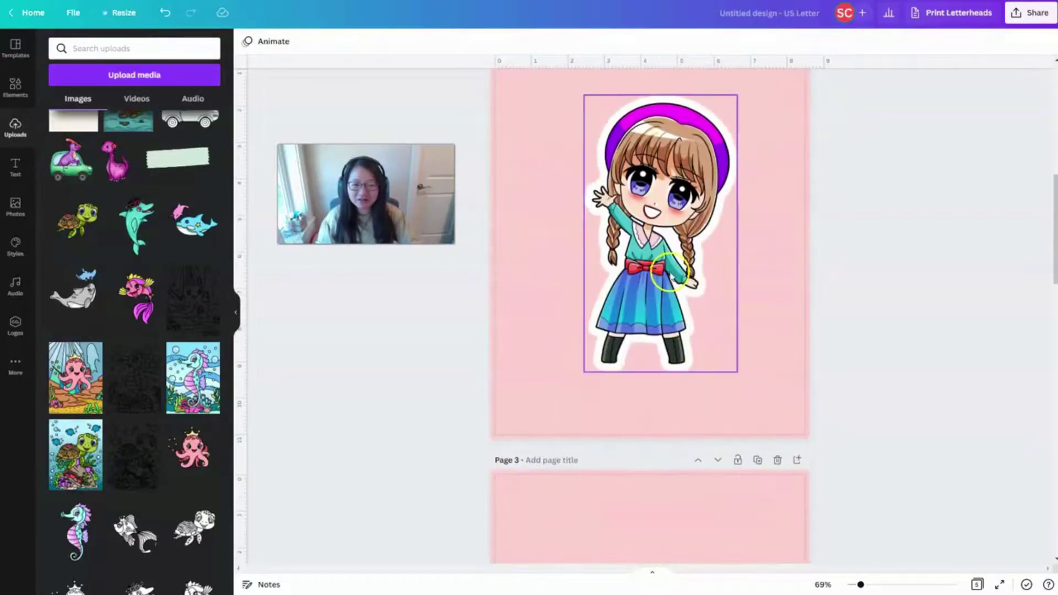
{"action": "scroll", "coordinate": [667, 308], "scroll_direction": "down", "scroll_amount": 8}
{"action": "scroll", "coordinate": [655, 324], "scroll_direction": "down", "scroll_amount": 6}
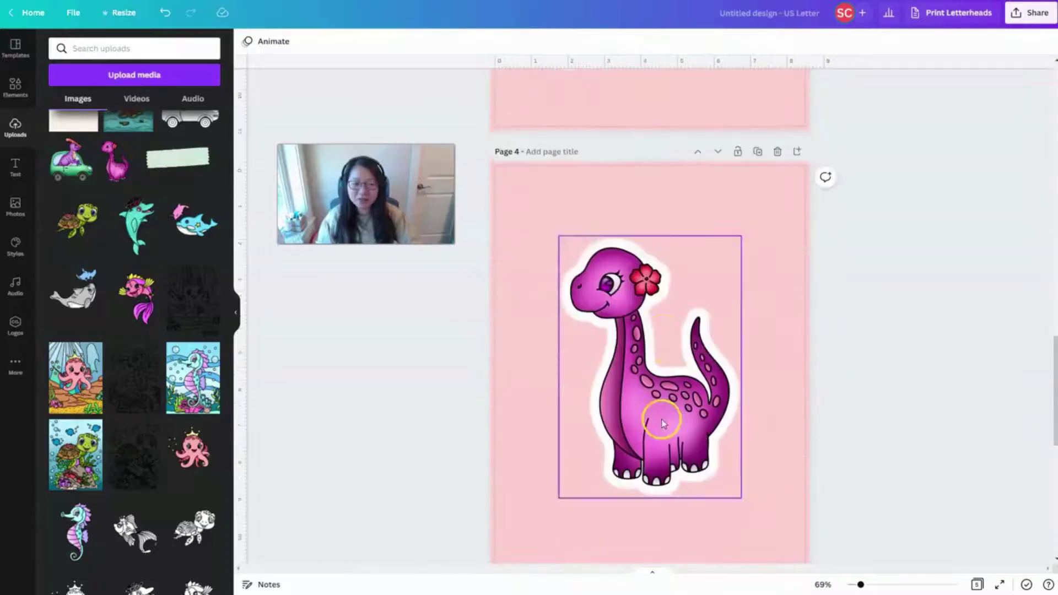
{"action": "scroll", "coordinate": [663, 423], "scroll_direction": "down", "scroll_amount": 4}
{"action": "scroll", "coordinate": [652, 272], "scroll_direction": "up", "scroll_amount": 6}
{"action": "scroll", "coordinate": [640, 345], "scroll_direction": "up", "scroll_amount": 10}
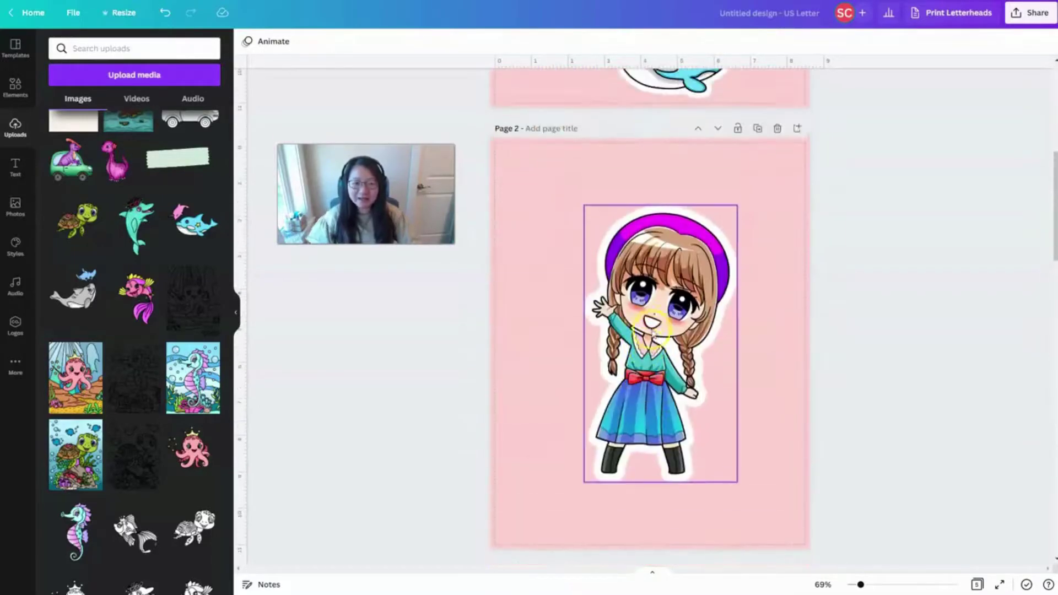
{"action": "scroll", "coordinate": [652, 331], "scroll_direction": "up", "scroll_amount": 6}
{"action": "scroll", "coordinate": [683, 275], "scroll_direction": "down", "scroll_amount": 4}
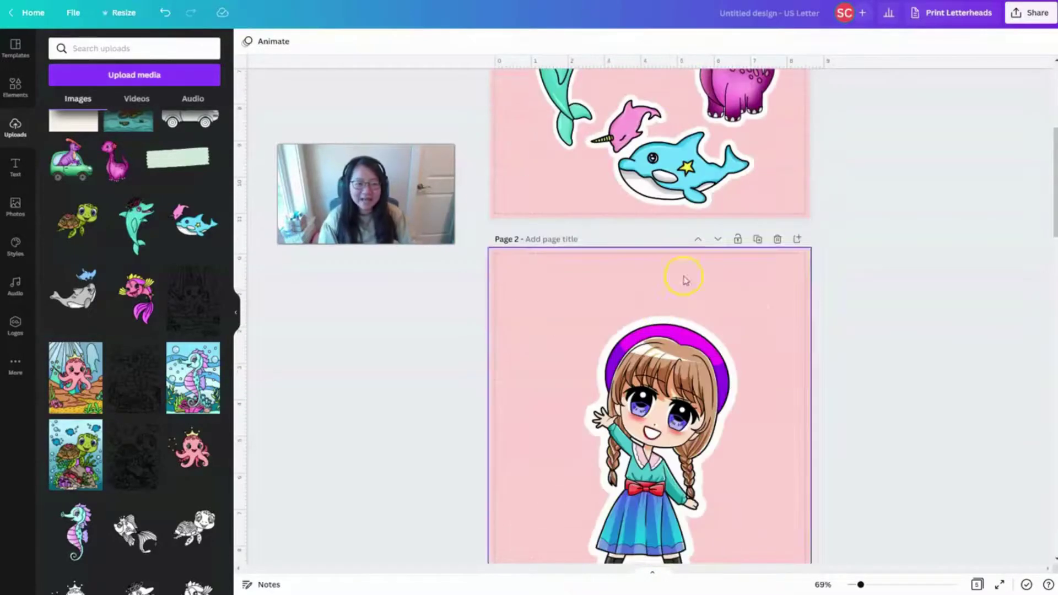
Set up a PNG download of the design that includes only pages 2, 3 and 4.
{"action": "left_click", "coordinate": [1023, 22]}
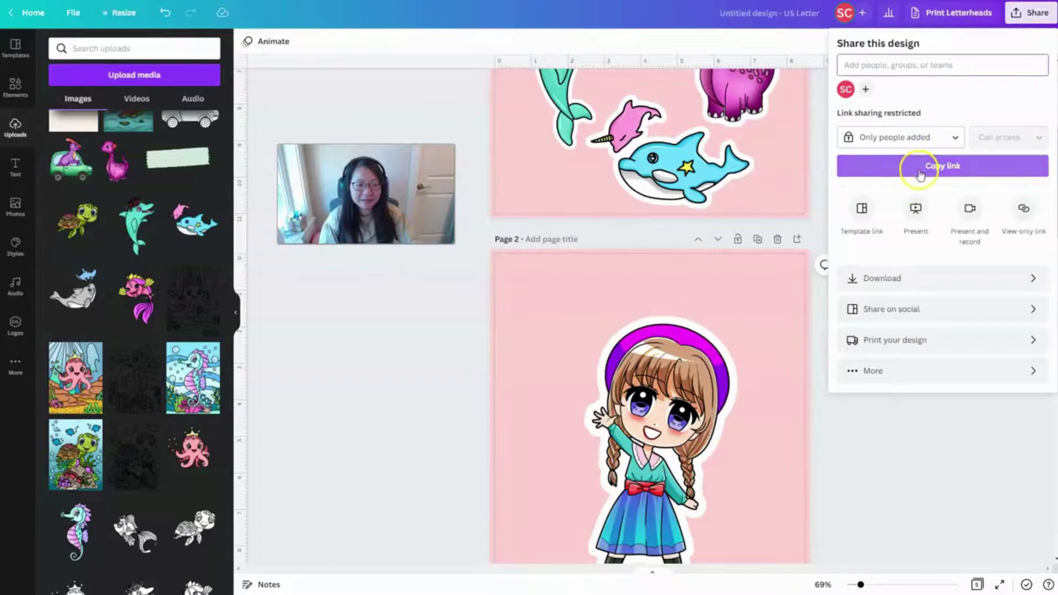
{"action": "left_click", "coordinate": [880, 277]}
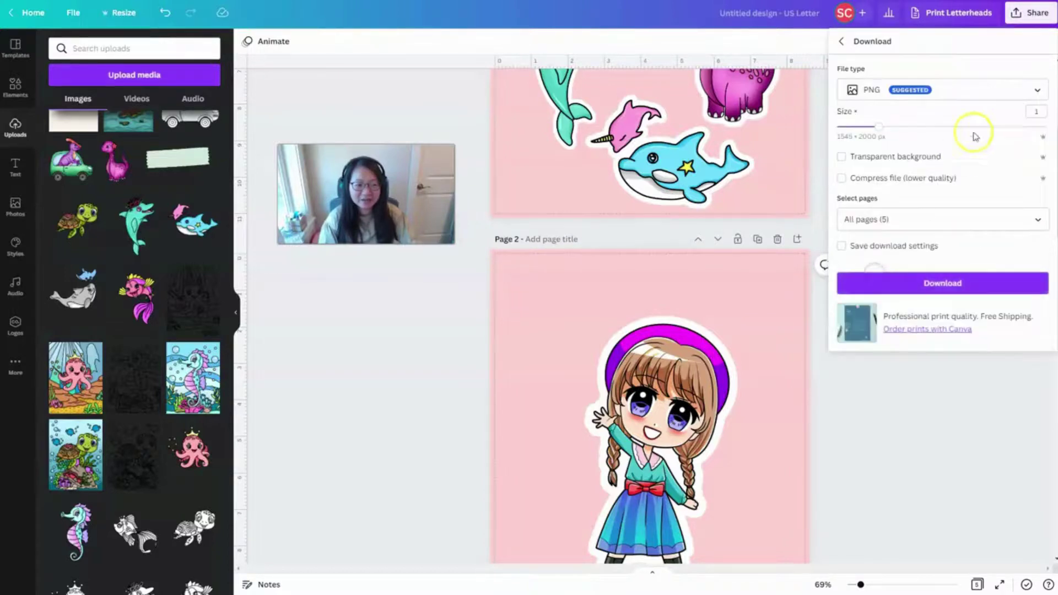
{"action": "left_click", "coordinate": [1030, 219]}
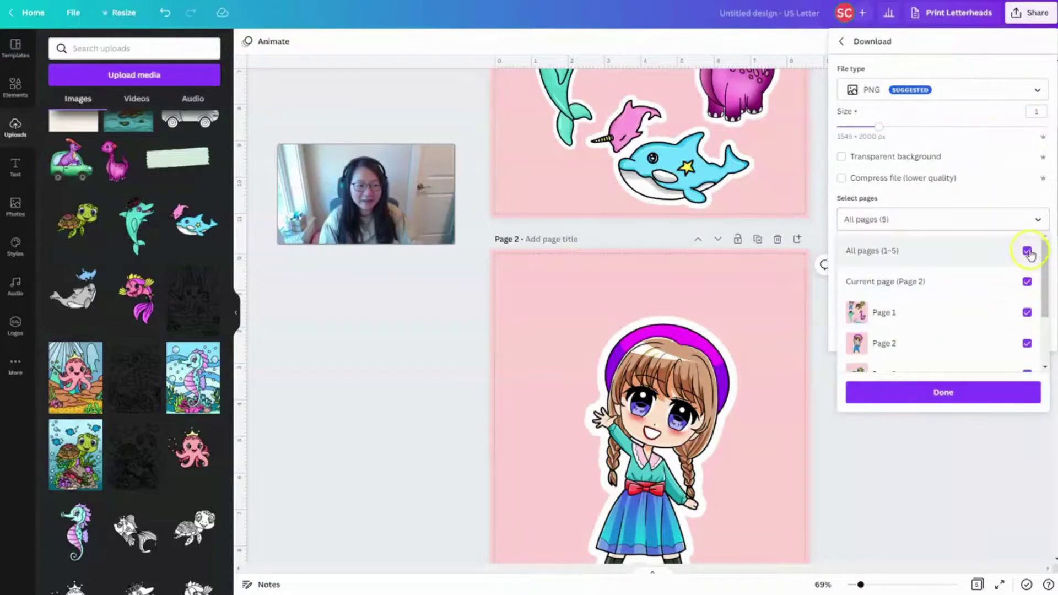
{"action": "left_click", "coordinate": [1027, 251]}
{"action": "scroll", "coordinate": [954, 279], "scroll_direction": "down", "scroll_amount": 2}
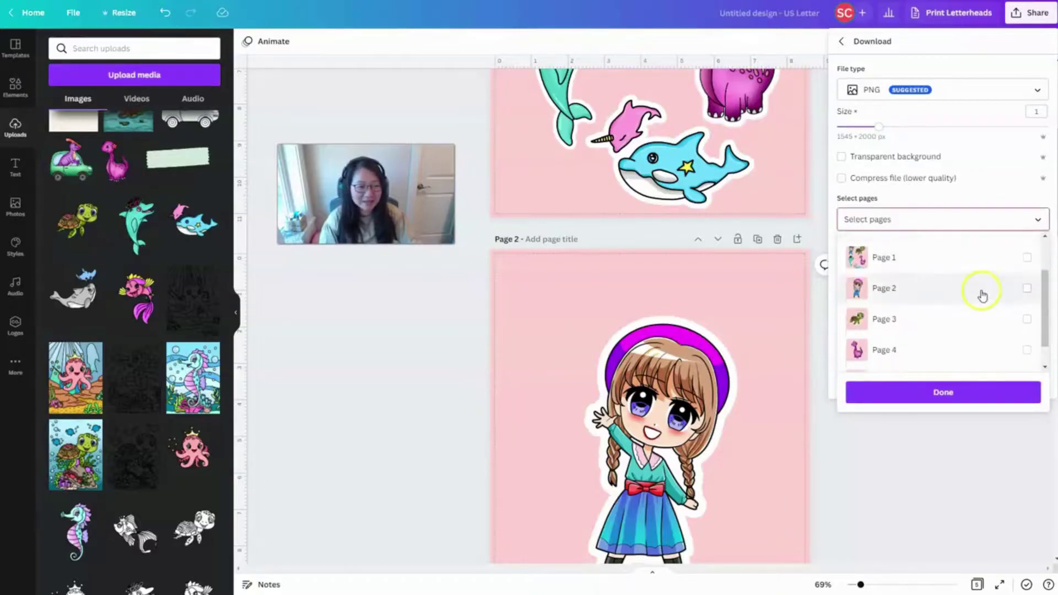
{"action": "left_click", "coordinate": [1025, 286]}
{"action": "left_click", "coordinate": [1026, 317]}
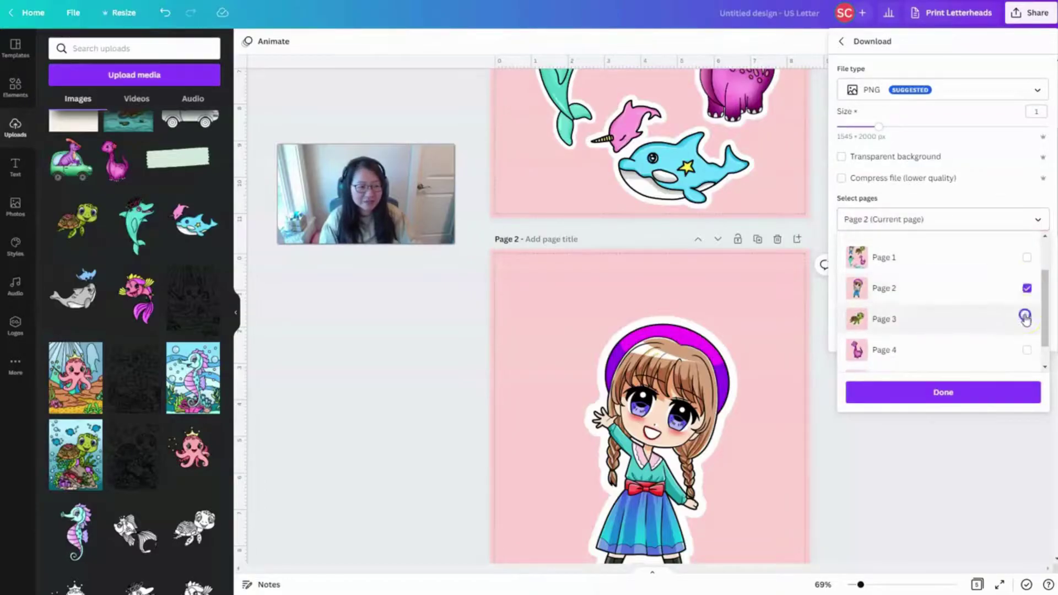
{"action": "left_click", "coordinate": [1028, 349]}
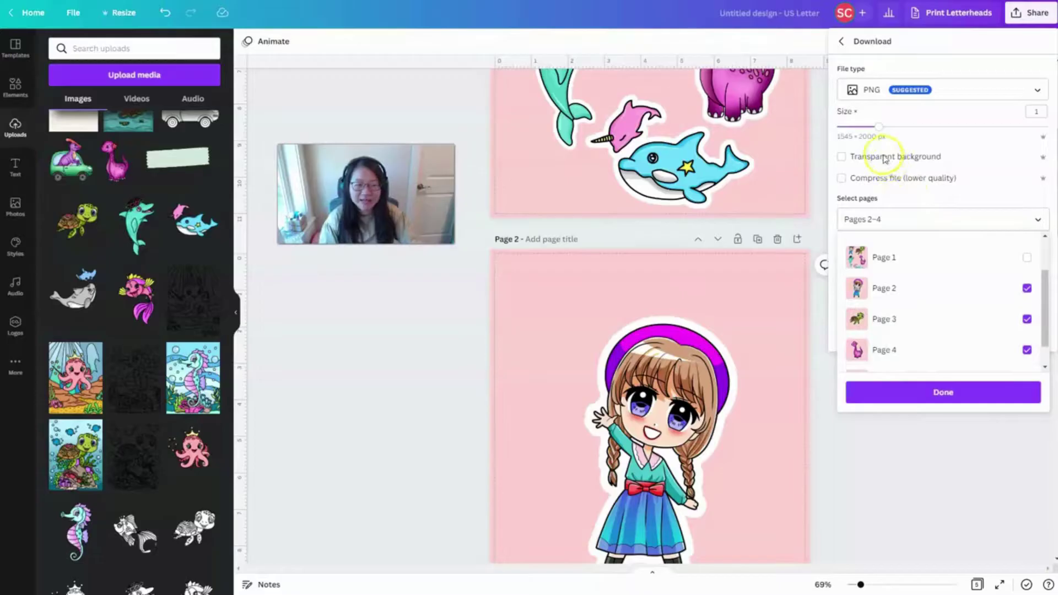
Turn on the transparent background for the PNG and download pages 2–4.
{"action": "left_click", "coordinate": [841, 159]}
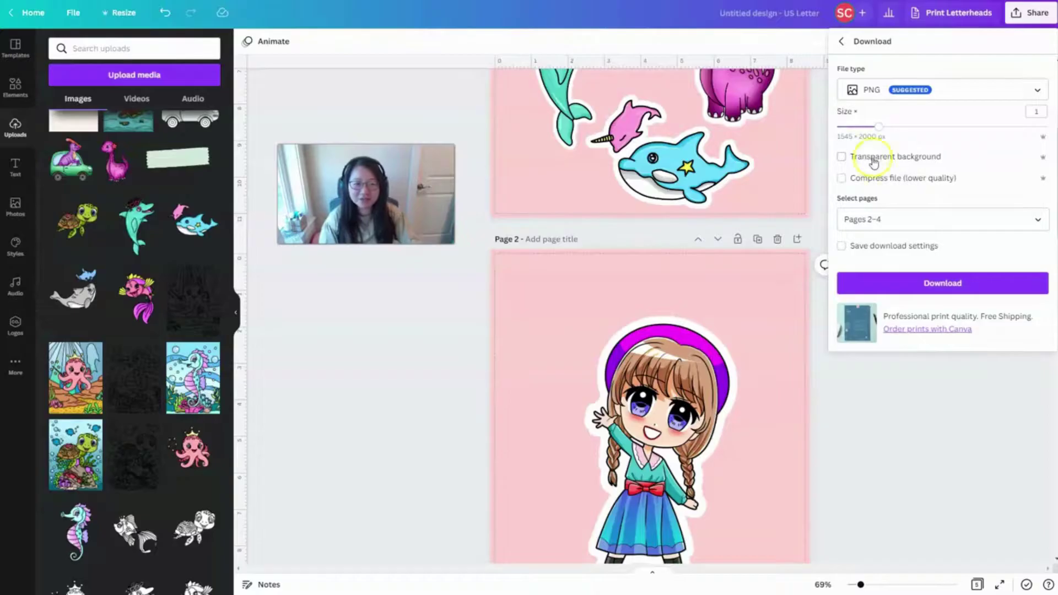
{"action": "left_click", "coordinate": [842, 157]}
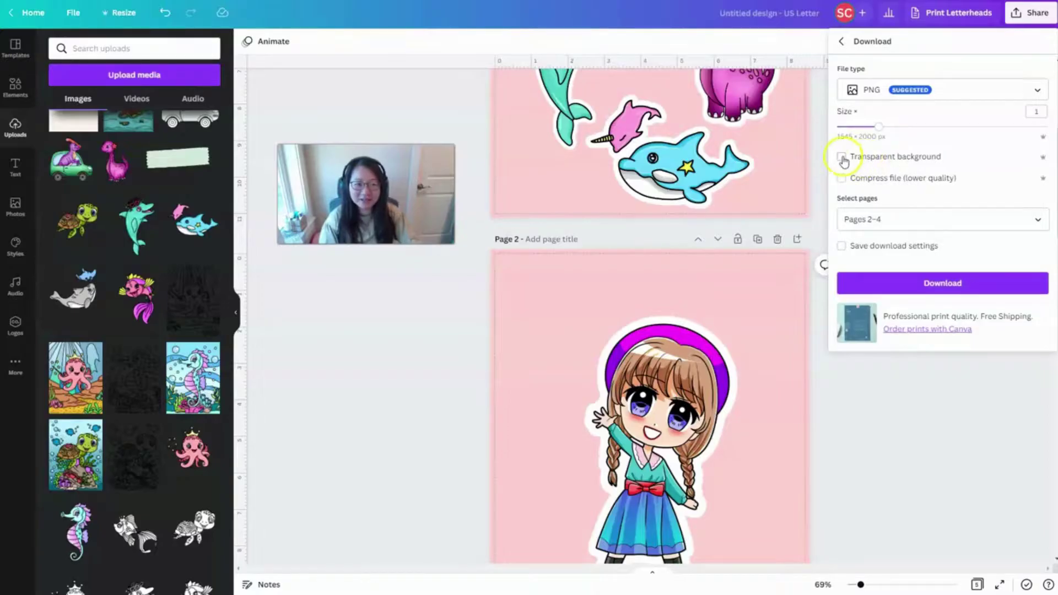
{"action": "left_click", "coordinate": [1038, 219]}
{"action": "scroll", "coordinate": [1020, 307], "scroll_direction": "down", "scroll_amount": 1}
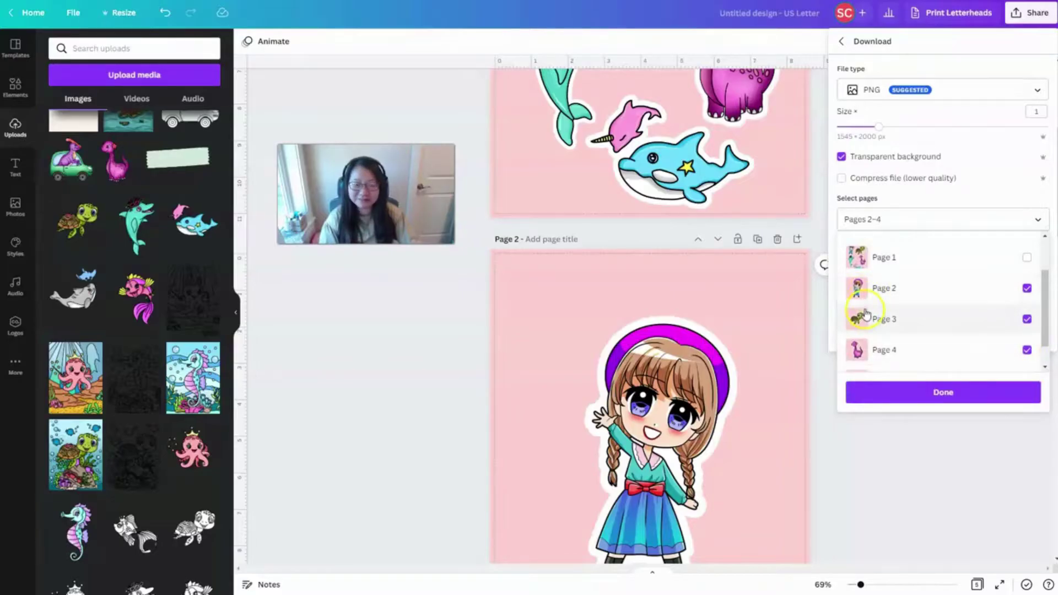
{"action": "left_click", "coordinate": [907, 390]}
{"action": "left_click", "coordinate": [928, 281]}
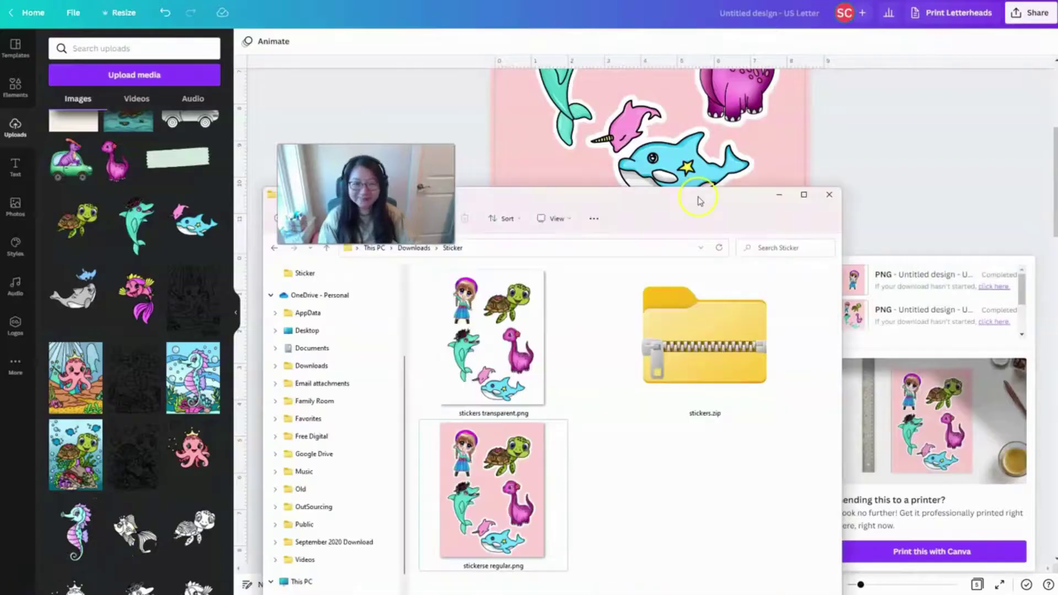
Move the Sticker folder window clear of the webcam picture and extract stickers.zip to the suggested stickers folder.
{"action": "left_click_drag", "start_coordinate": [698, 199], "coordinate": [895, 130]}
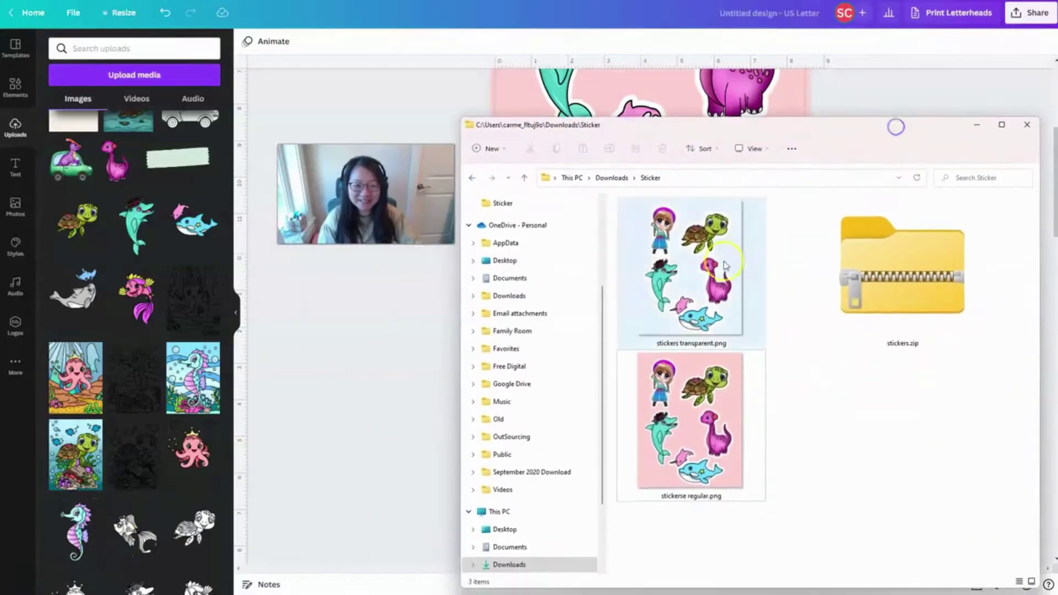
{"action": "left_click", "coordinate": [696, 251]}
{"action": "left_click", "coordinate": [863, 312]}
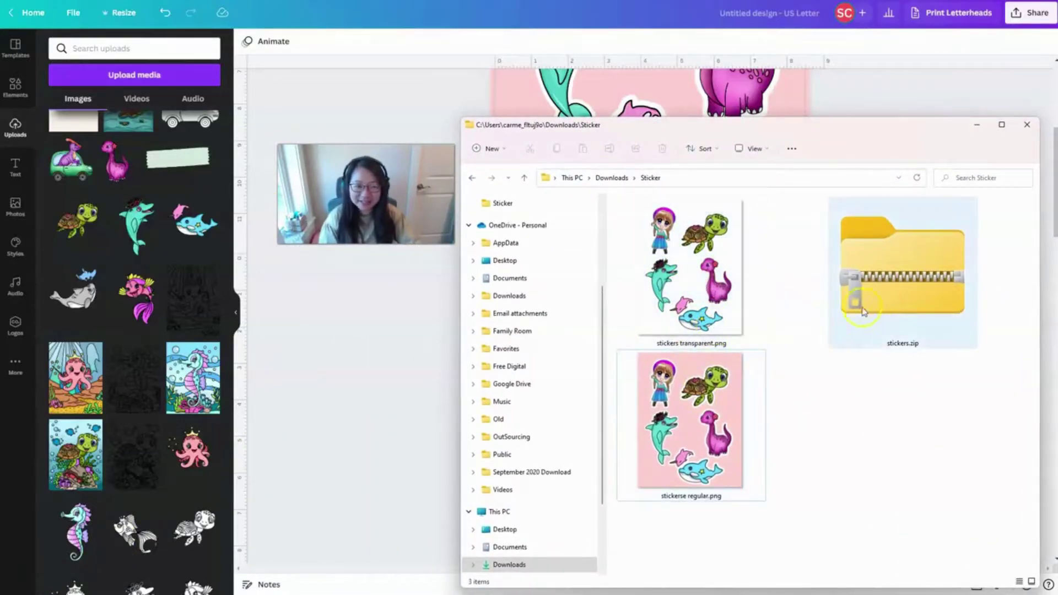
{"action": "left_click", "coordinate": [884, 291]}
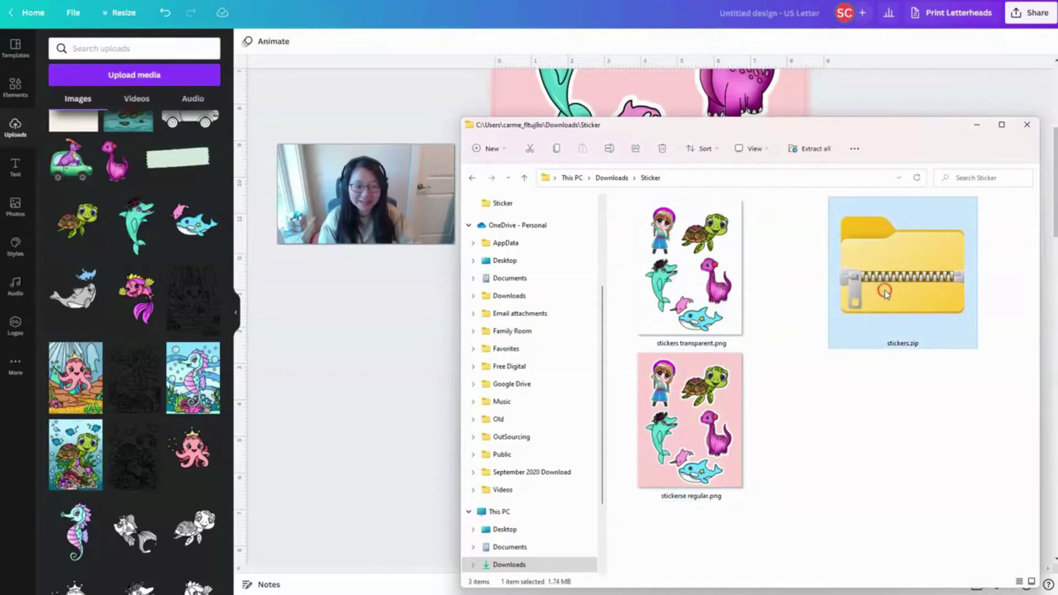
{"action": "right_click", "coordinate": [885, 293]}
{"action": "left_click", "coordinate": [894, 380]}
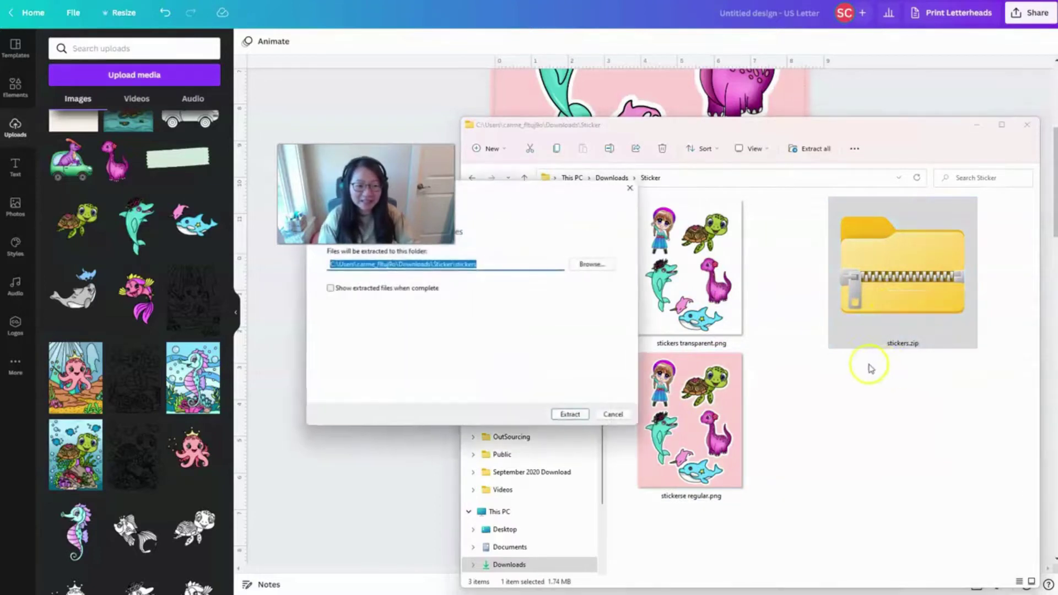
{"action": "left_click", "coordinate": [571, 414]}
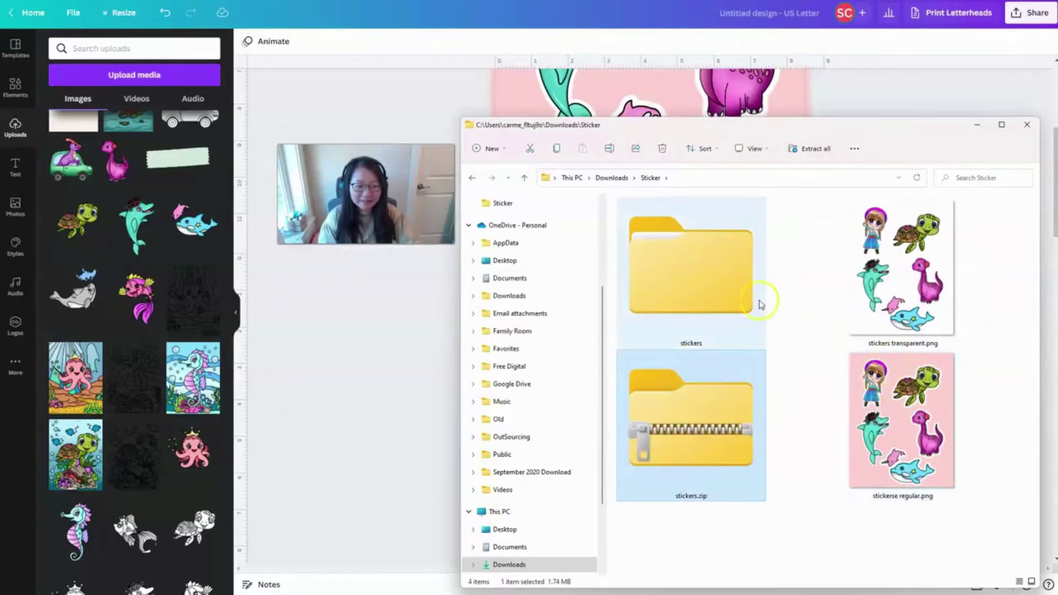
Open the extracted stickers folder and show its files as extra large icons.
{"action": "double_click", "coordinate": [703, 287]}
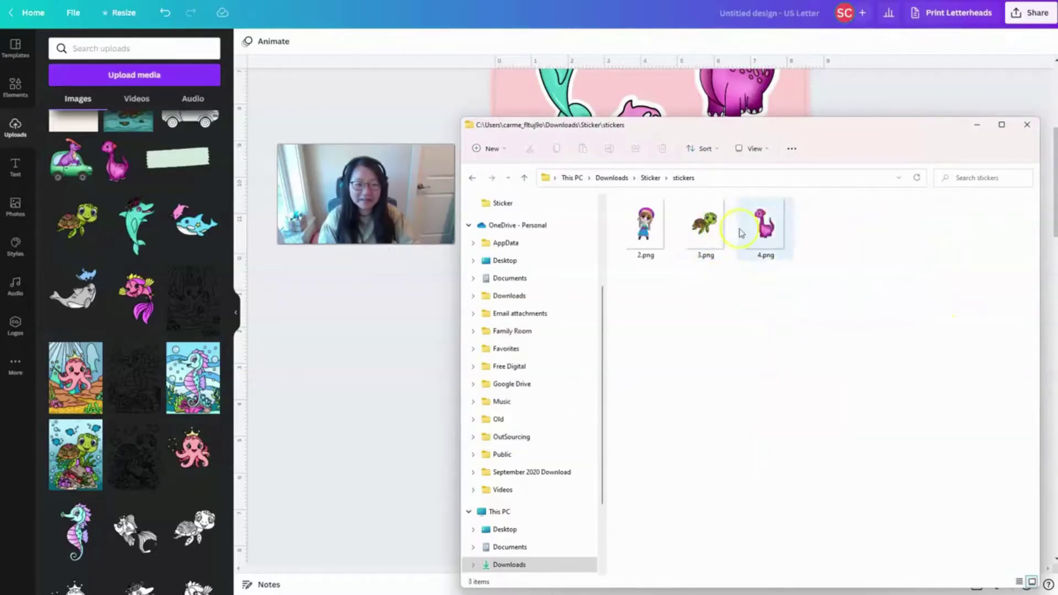
{"action": "left_click", "coordinate": [752, 148]}
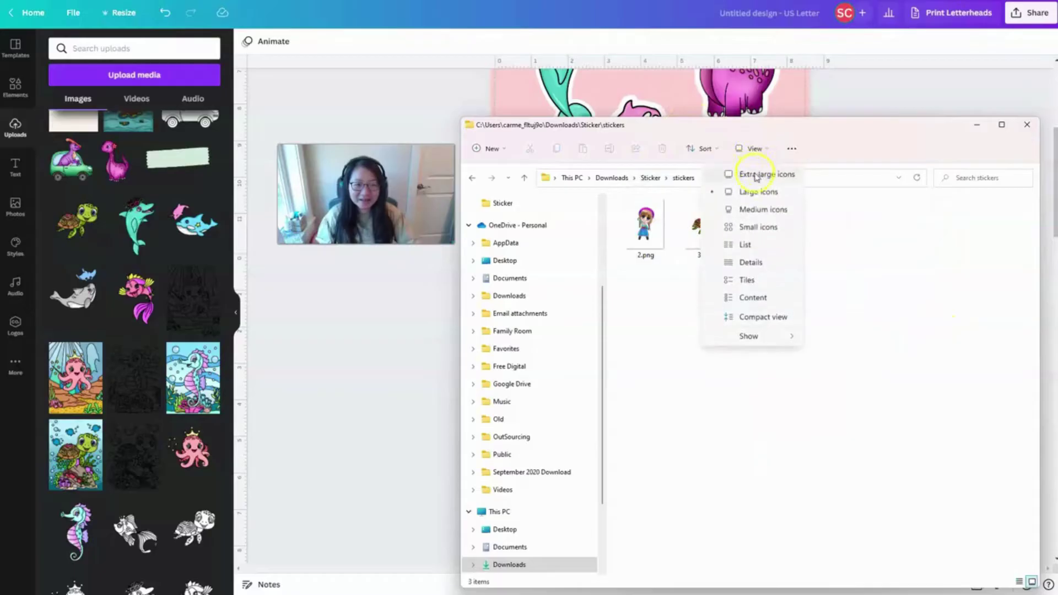
{"action": "left_click", "coordinate": [761, 172]}
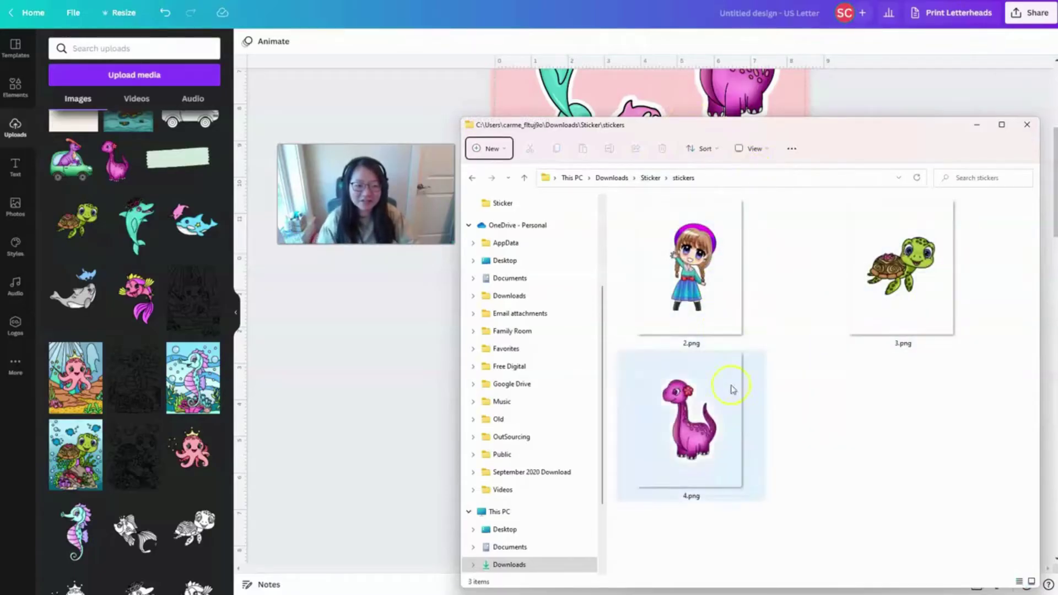
View the girl sticker 2.png in the image viewer to check its white outline, and close the viewer.
{"action": "left_click", "coordinate": [717, 315]}
{"action": "double_click", "coordinate": [717, 315]}
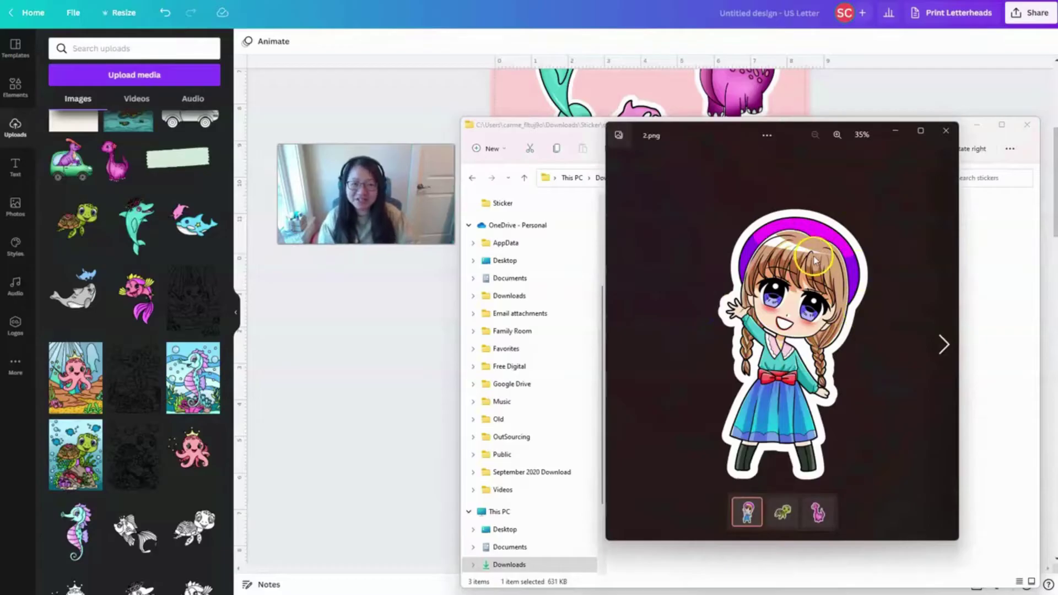
{"action": "left_click", "coordinate": [946, 130]}
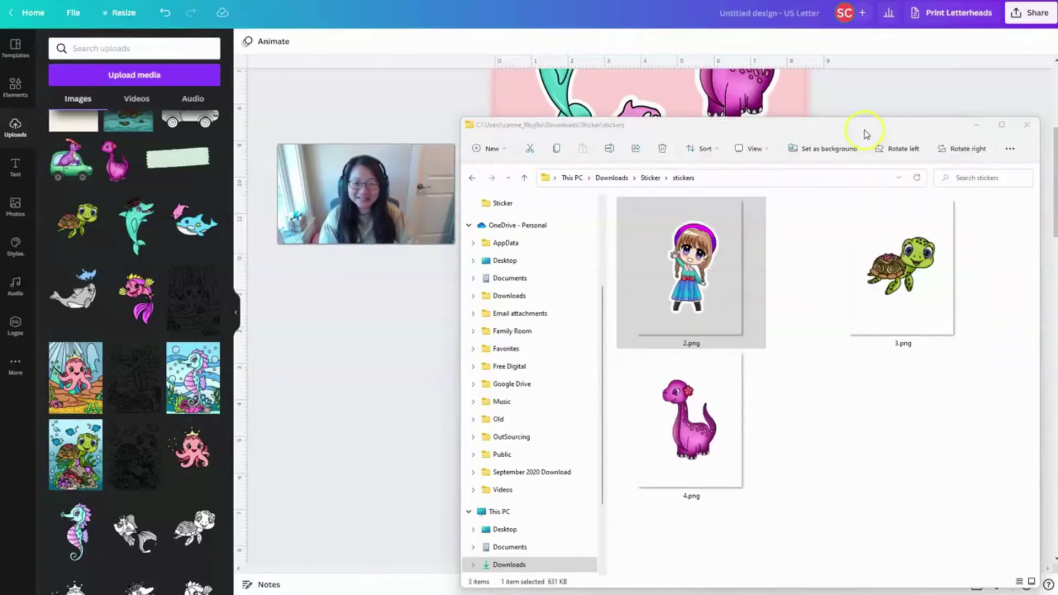